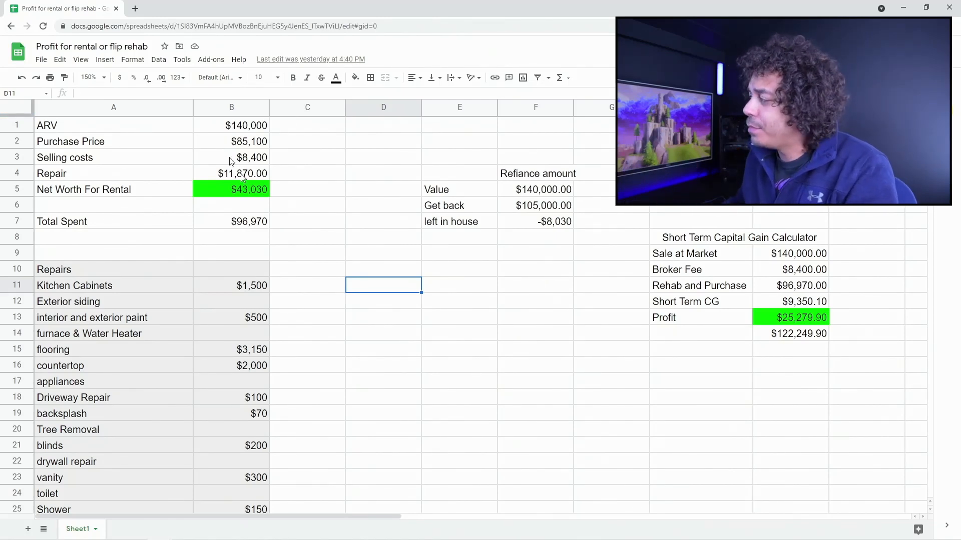
- Examine the deal summary cells in column B, from ARV and purchase price down to net worth for rental and total spent
left_click_drag(294, 235, 120, 130)
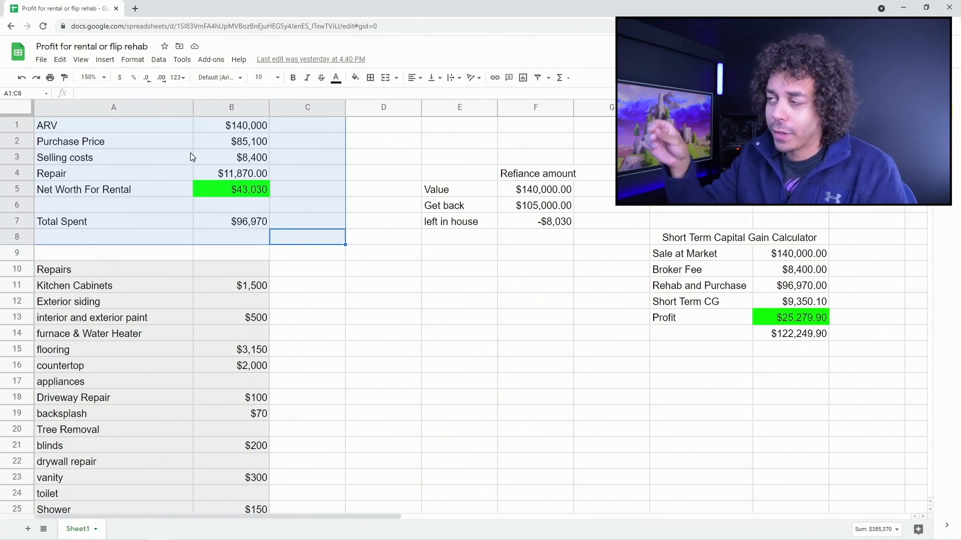
left_click(190, 153)
left_click(261, 130)
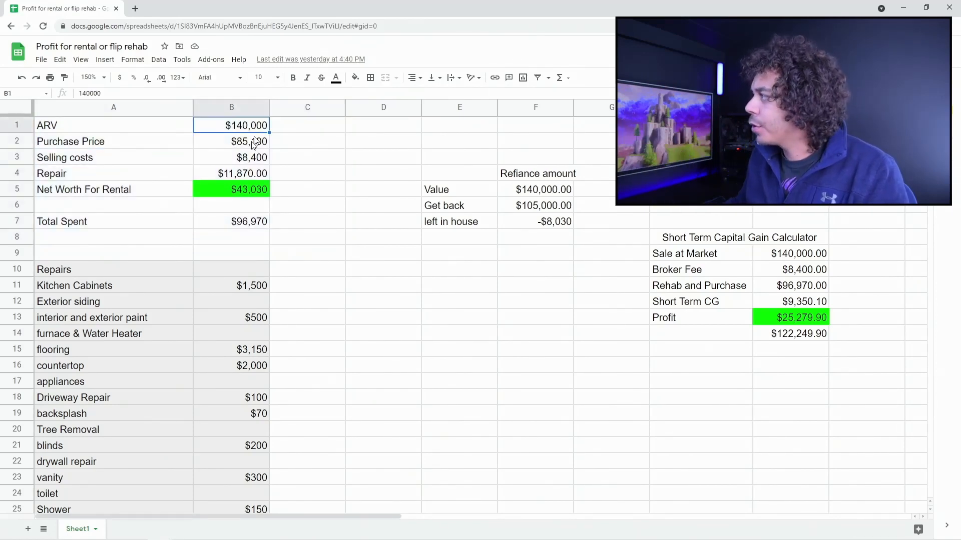
left_click(251, 144)
left_click(235, 159)
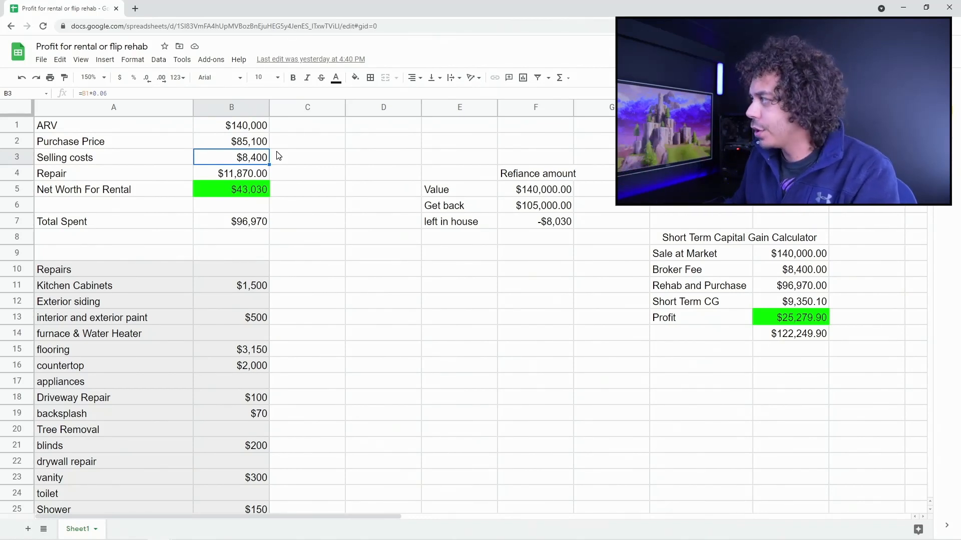
left_click(248, 178)
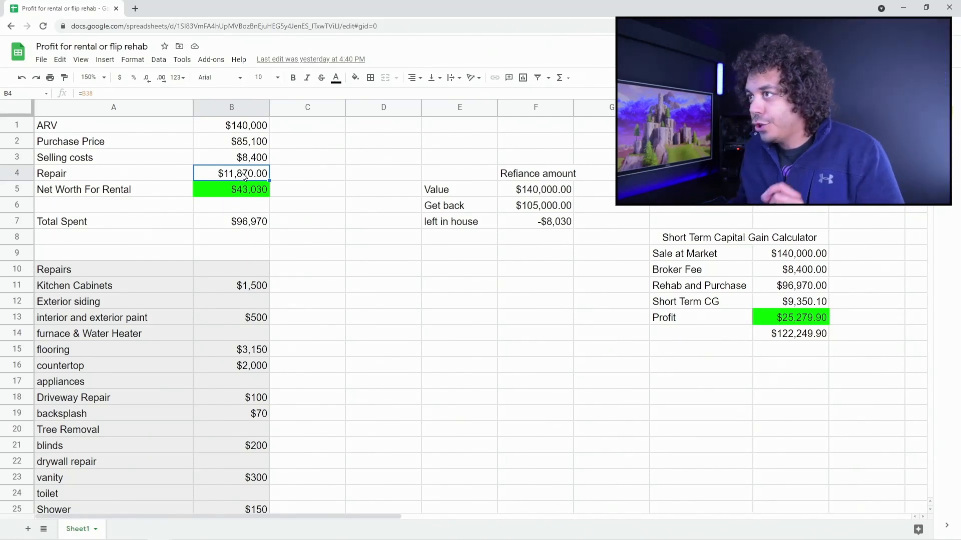
left_click(210, 253)
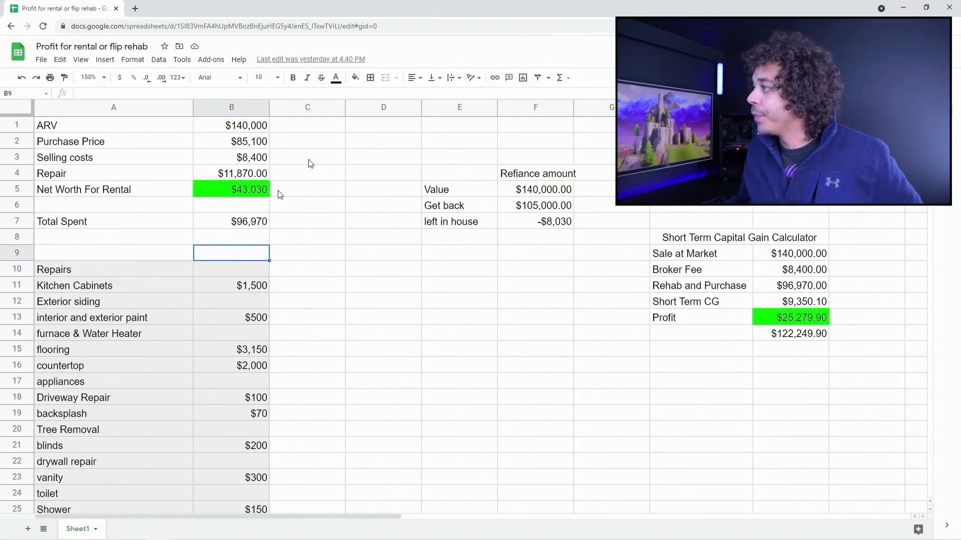
left_click(232, 194)
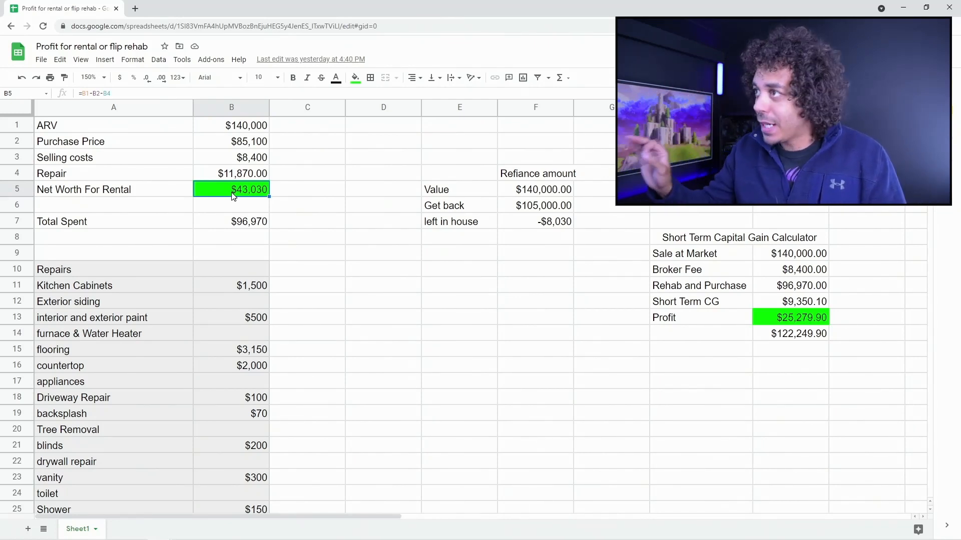
left_click(239, 221)
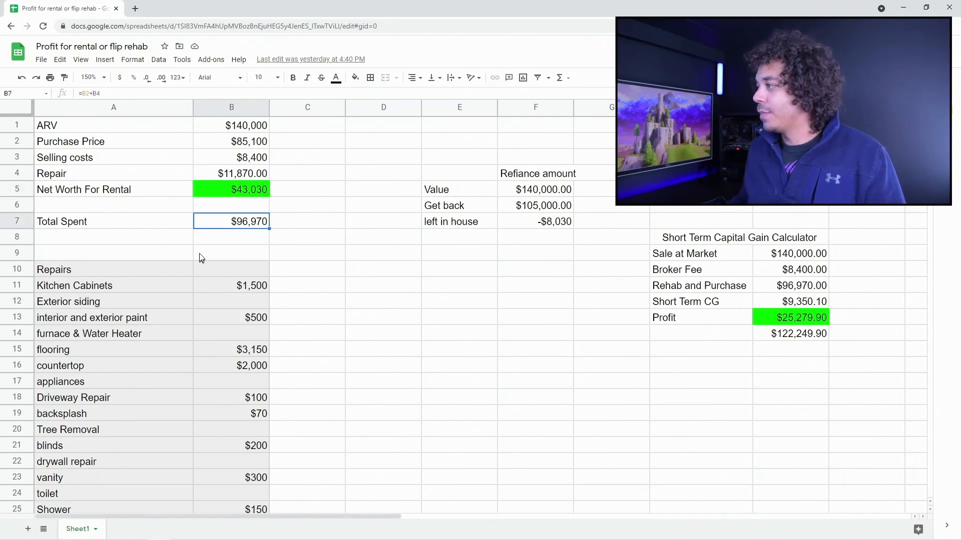
- Review the inputs and formulas behind ARV through net worth for rental, checking the Repair figure against the total of the repairs list
left_click(259, 129)
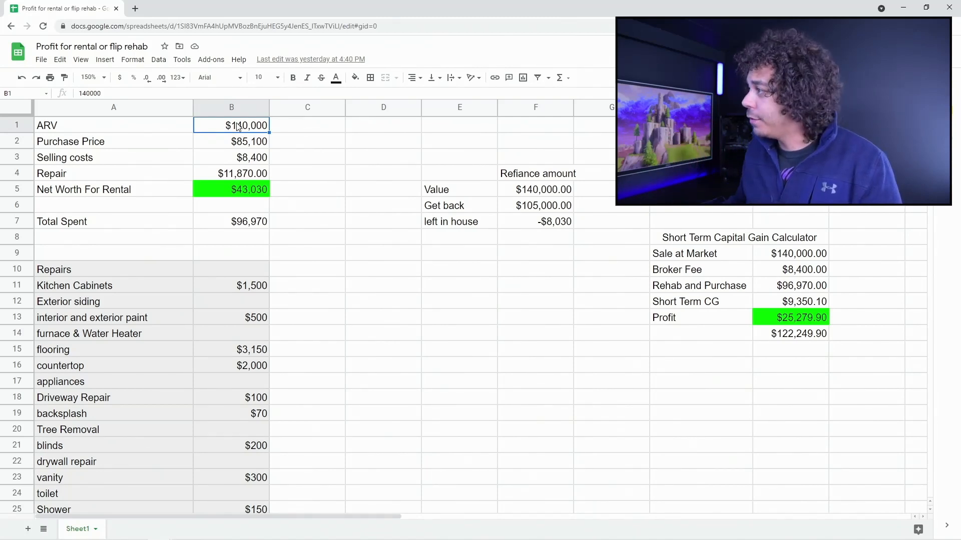
left_click(247, 142)
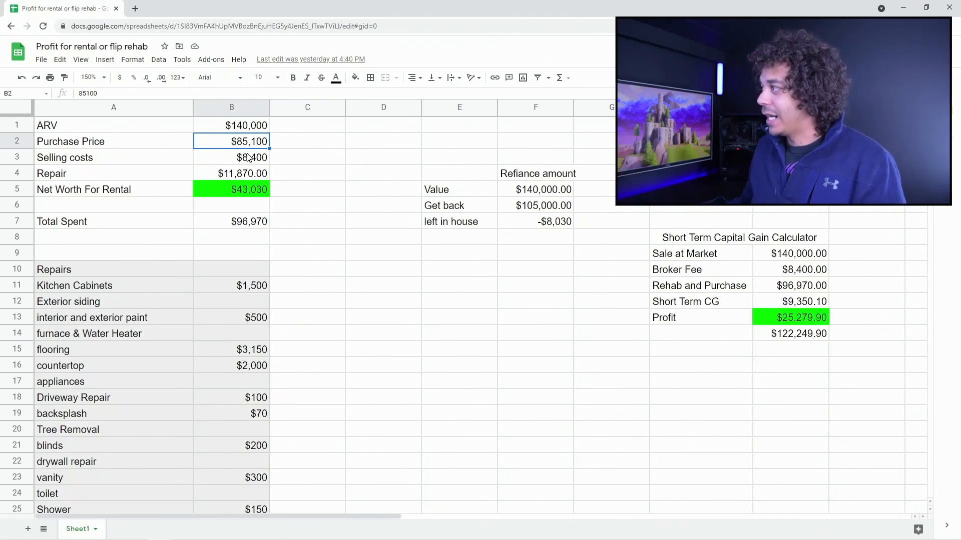
left_click(249, 159)
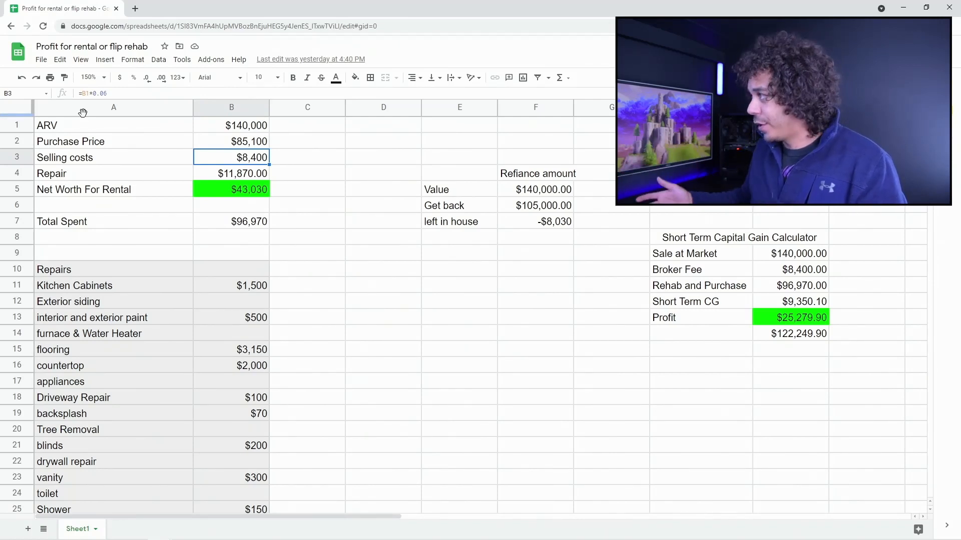
left_click(234, 177)
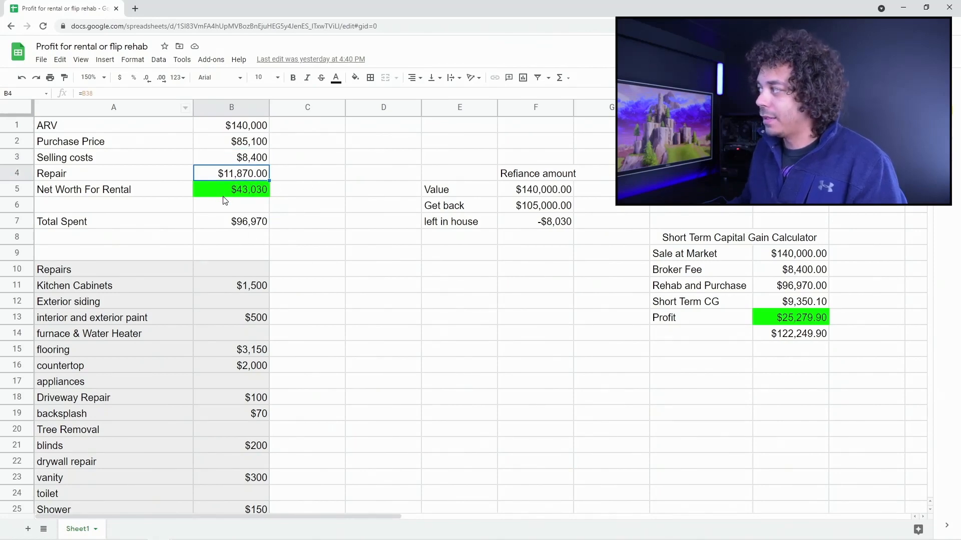
scroll(224, 201, "down", 10)
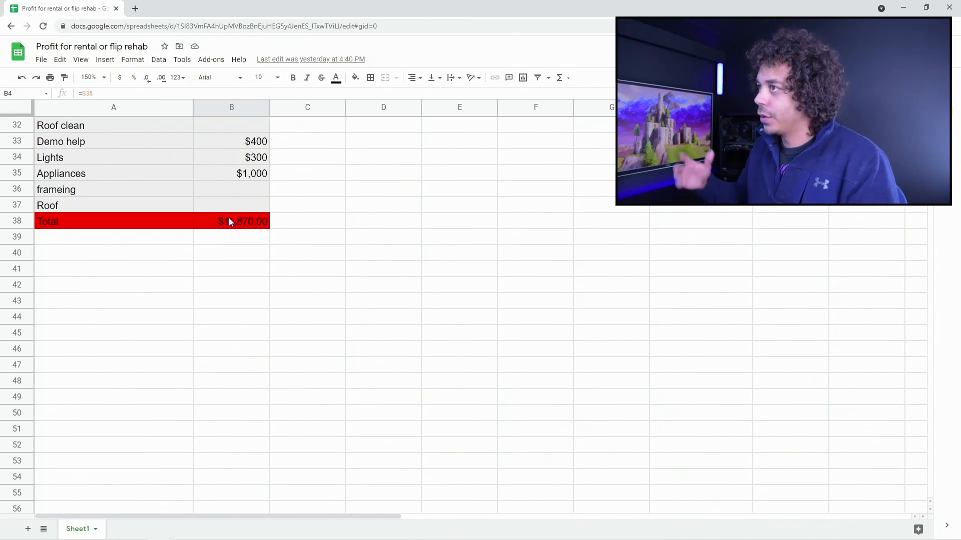
scroll(229, 219, "up", 10)
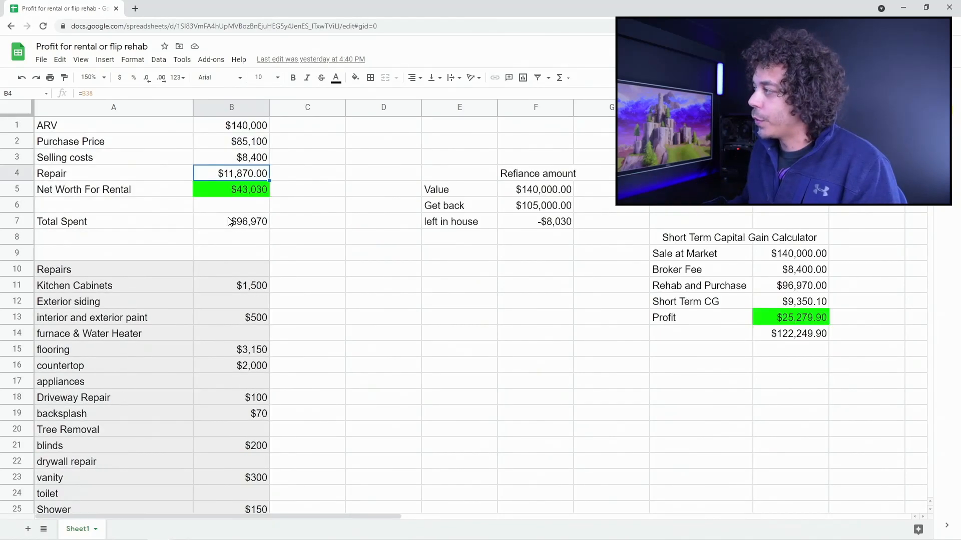
left_click(220, 191)
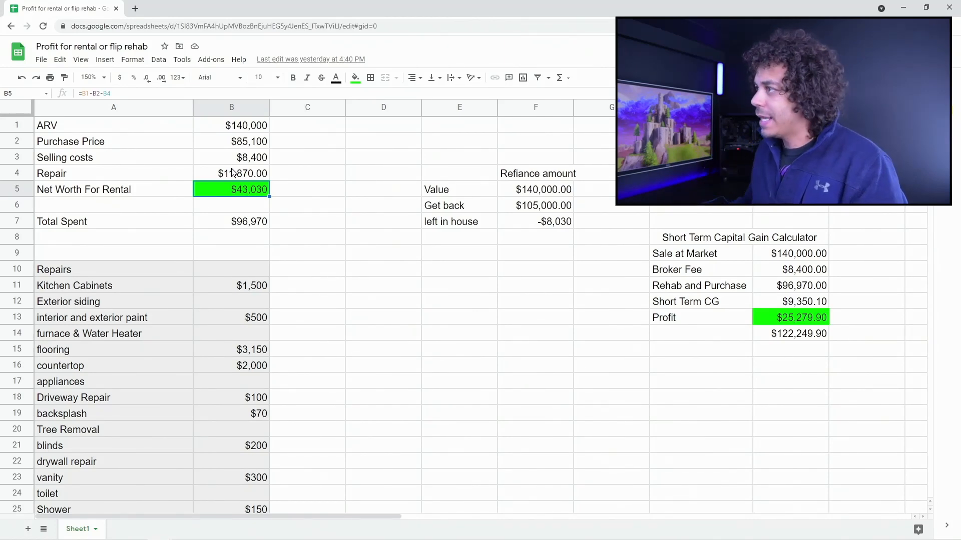
- Look through the itemised repairs list, checking the costs for kitchen cabinets, exterior siding, shower and door handles
scroll(269, 266, "down", 2)
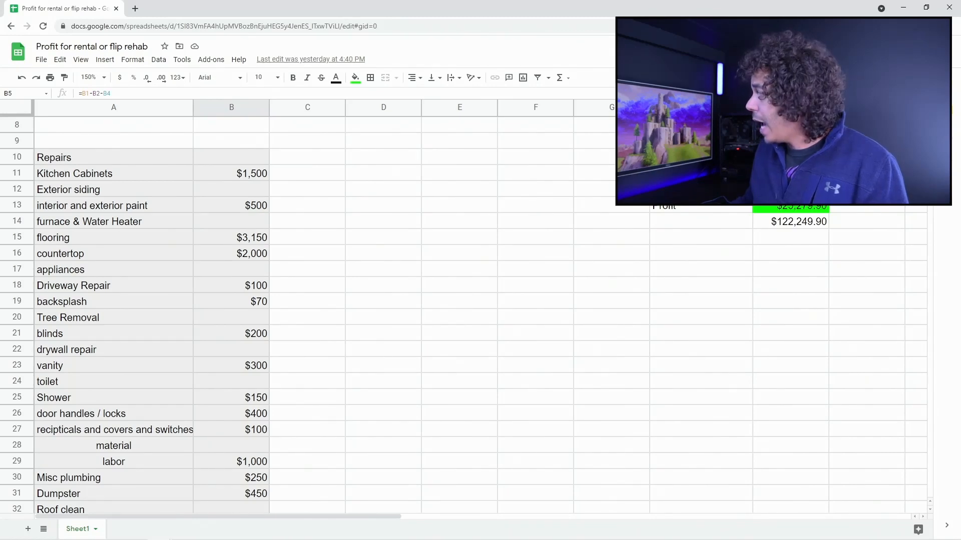
scroll(450, 310, "down", 2)
scroll(571, 187, "up", 3)
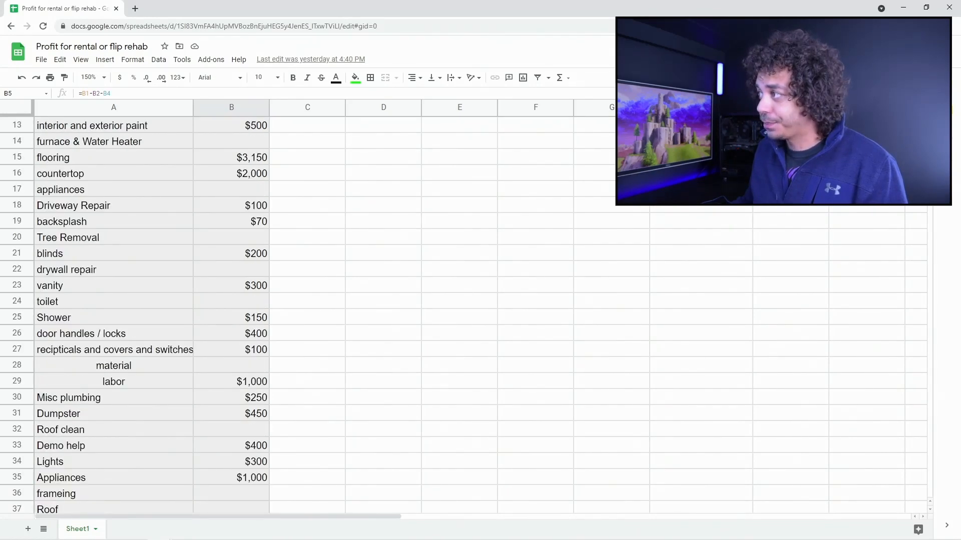
left_click_drag(570, 187, 568, 207)
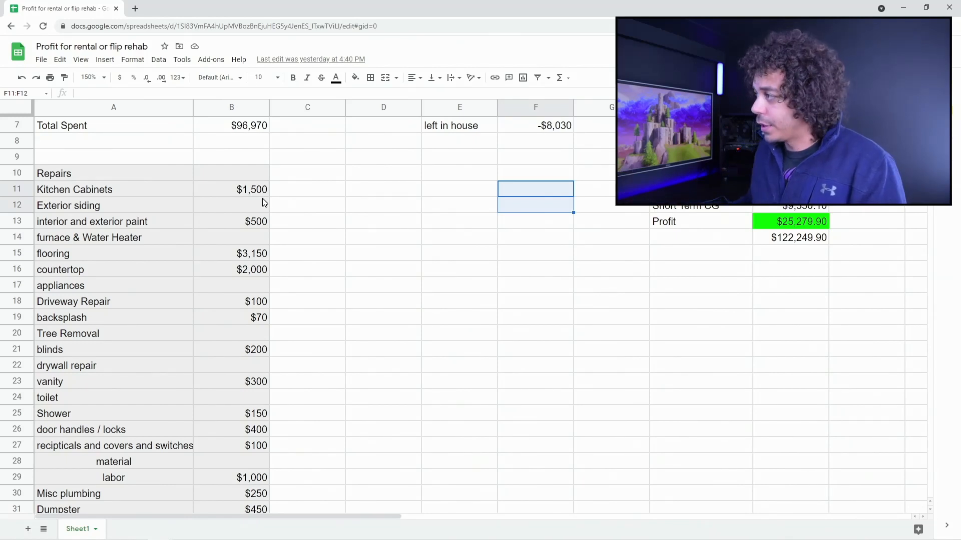
left_click(225, 194)
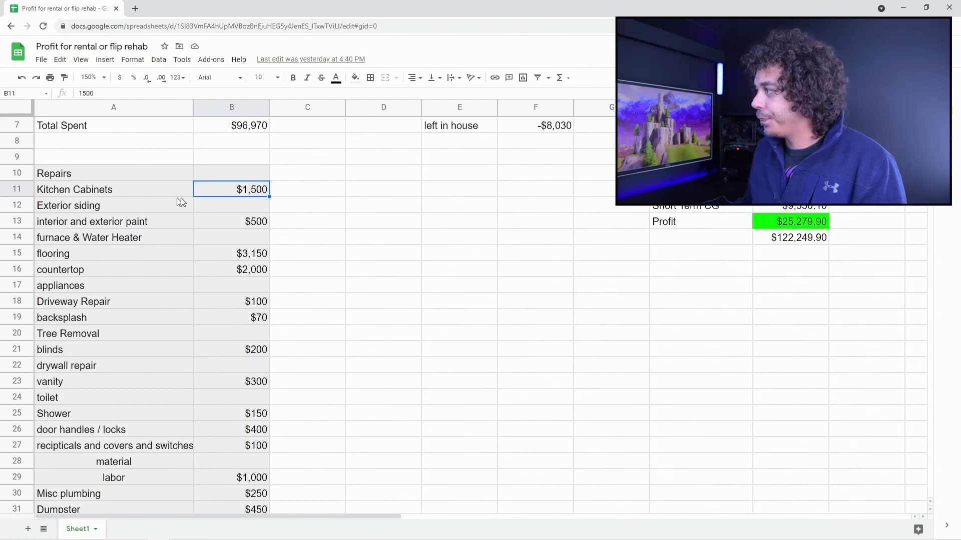
left_click(220, 202)
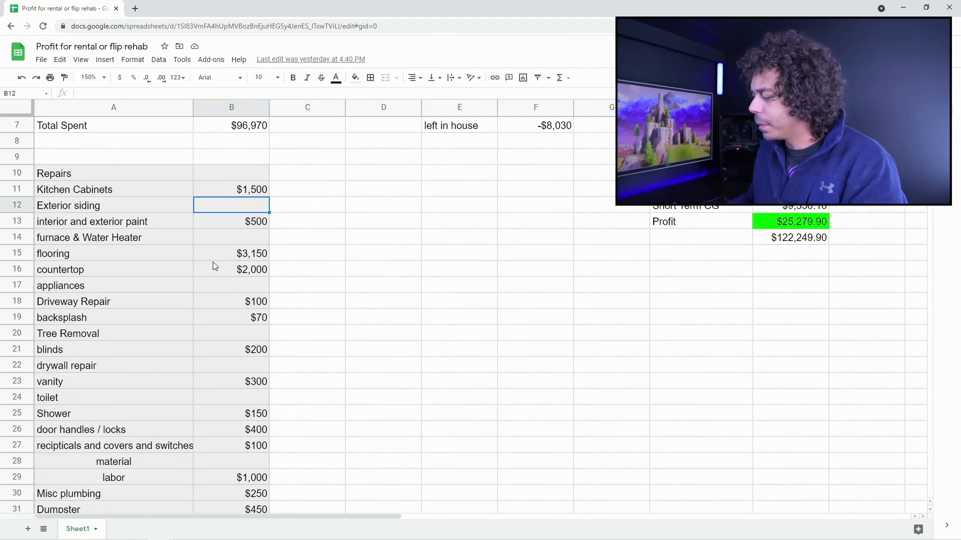
left_click_drag(145, 328, 150, 366)
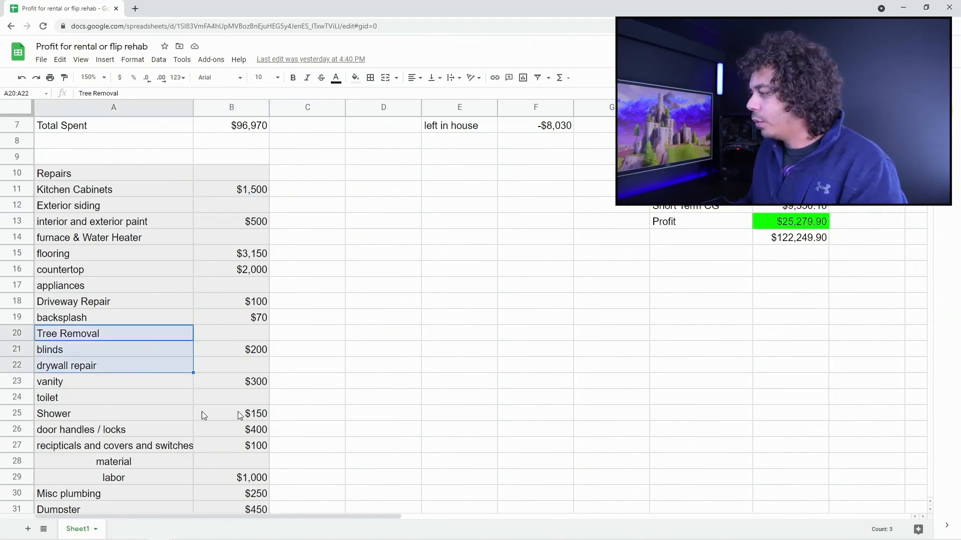
left_click(255, 419)
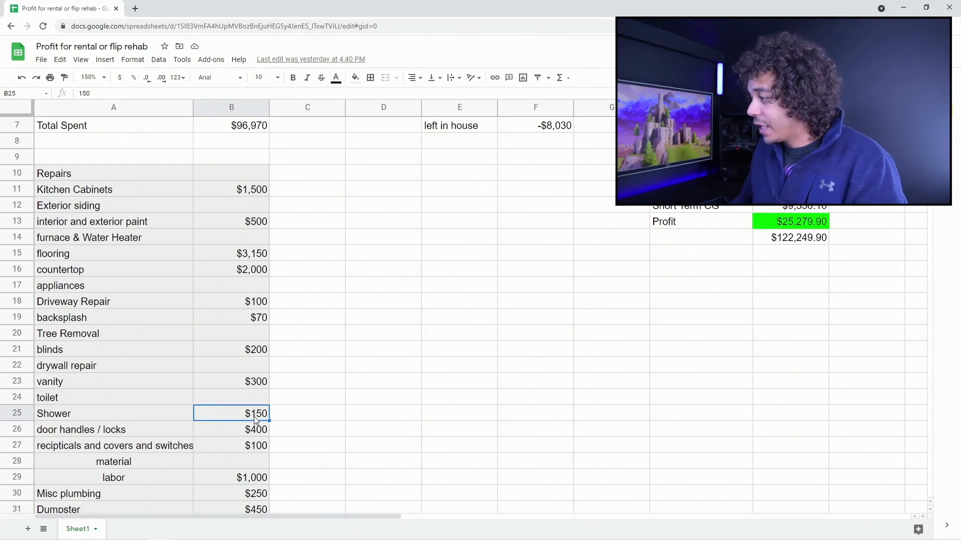
left_click(250, 429)
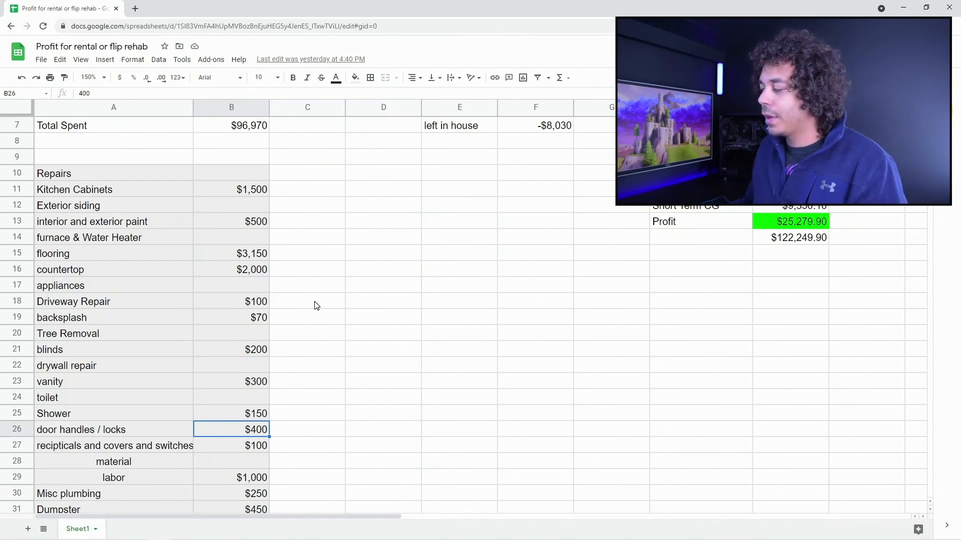
scroll(316, 305, "down", 3)
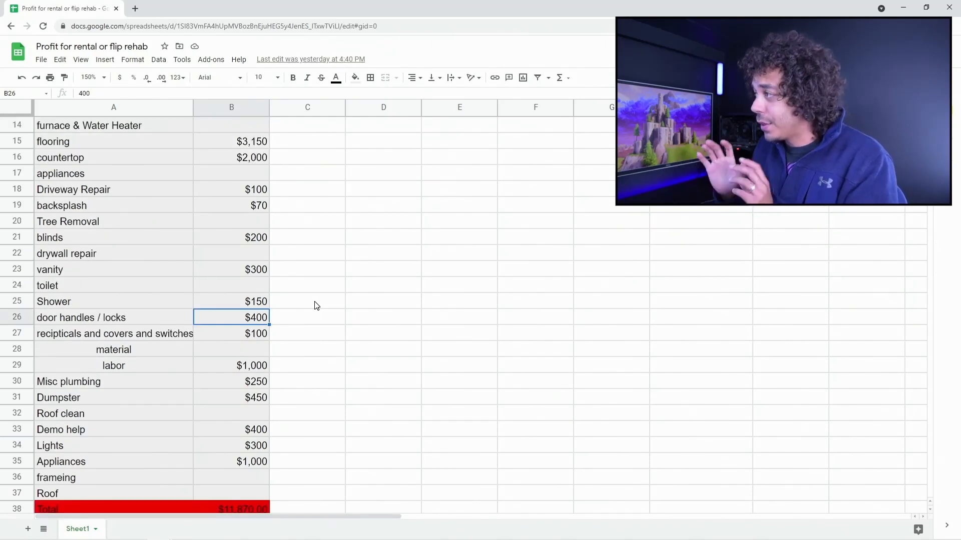
- Change the flooring cost formula in the repairs list to =900*2.4
left_click(245, 140)
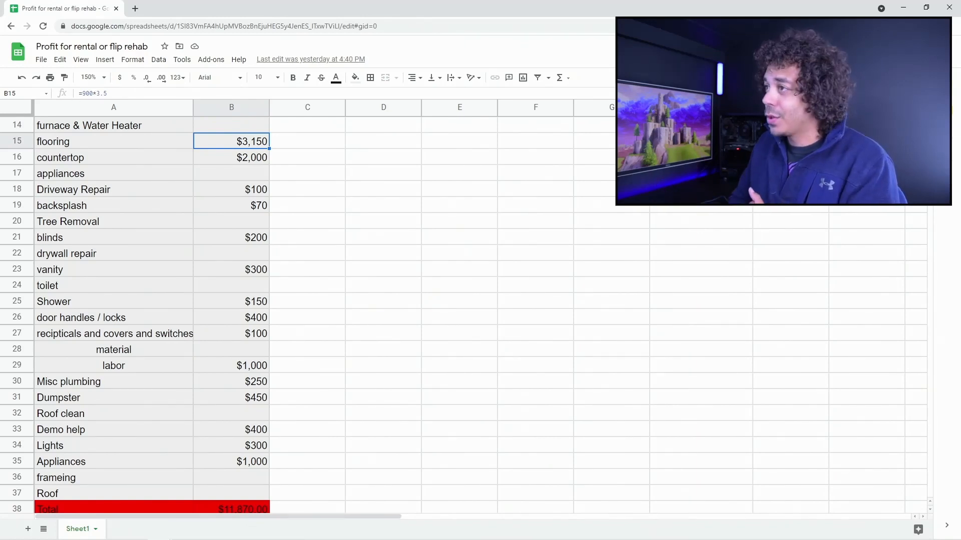
left_click(110, 93)
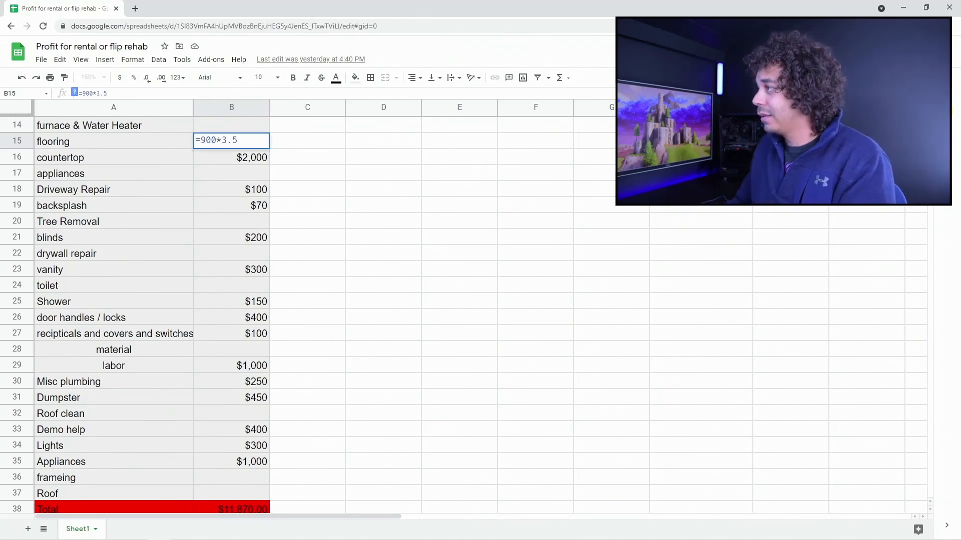
key("BackSpace")
key("BackSpace")
key("BackSpace")
type("2.")
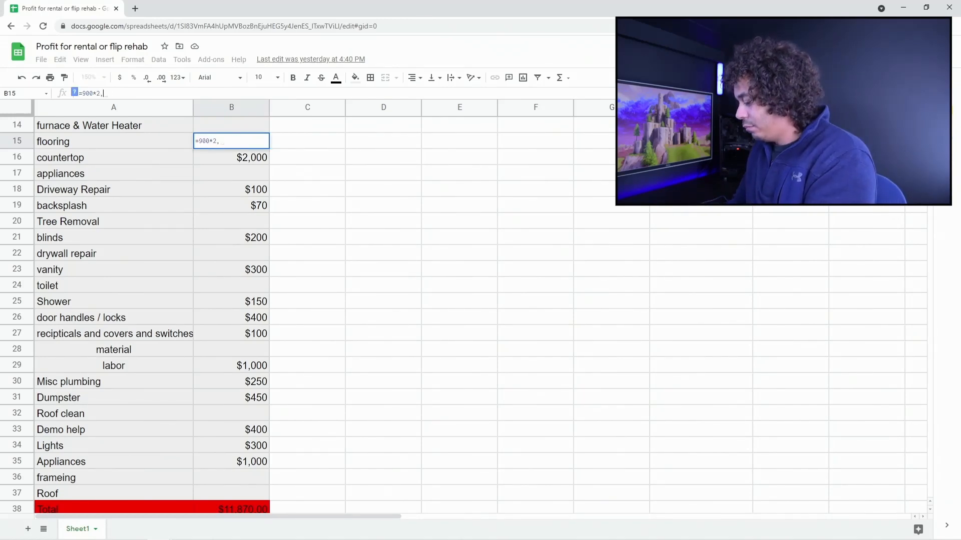
type("4")
key("Return")
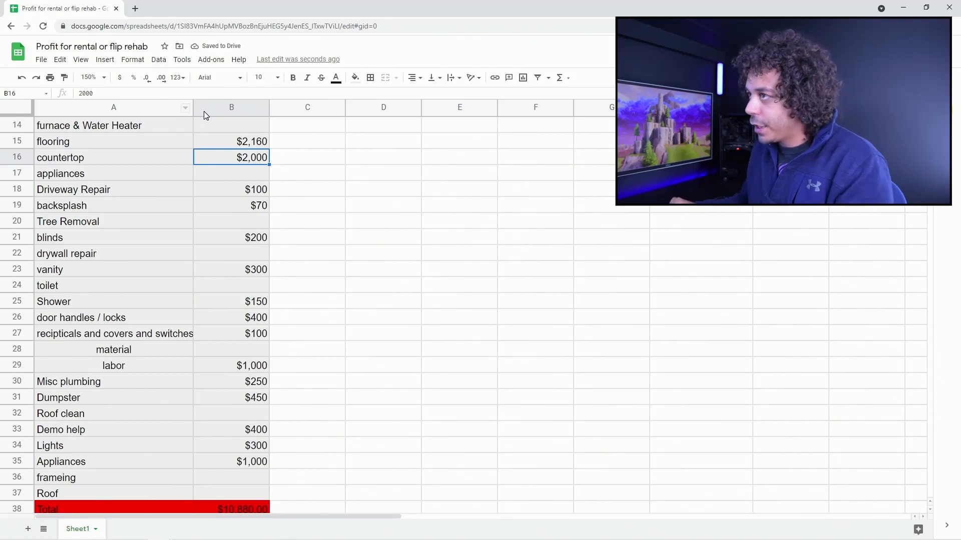
- Inspect the SUM formula in the repairs Total row and the linked Repair cell in the deal summary
left_click(125, 479)
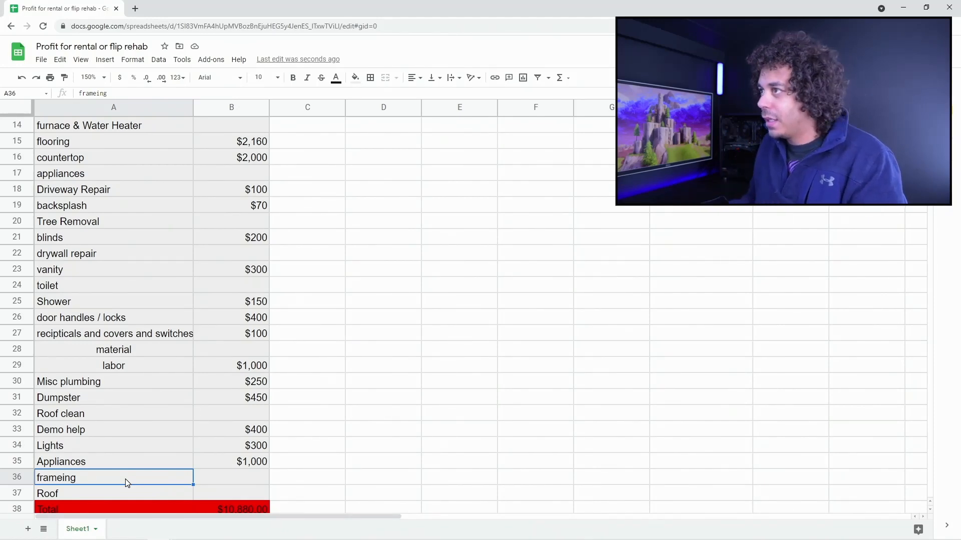
scroll(200, 451, "down", 3)
left_click(264, 398)
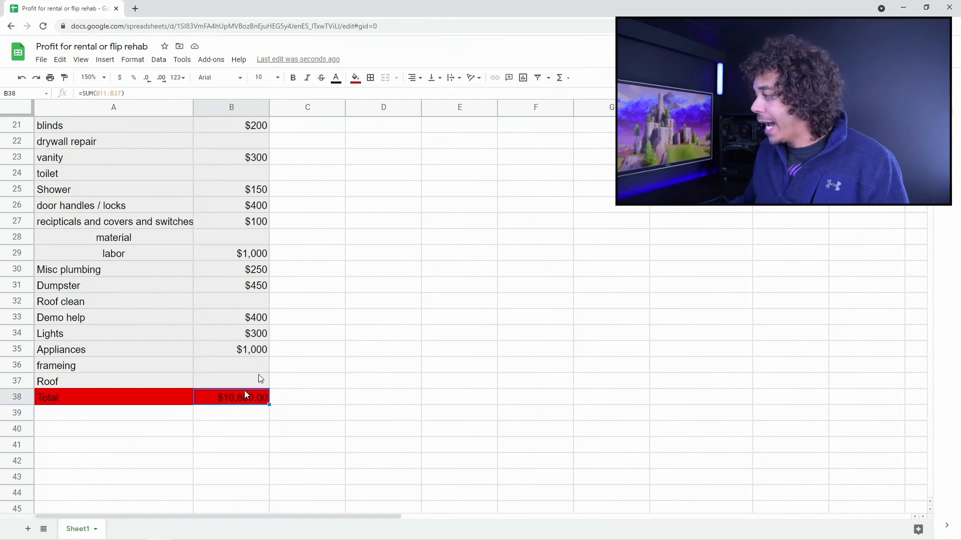
double_click(233, 400)
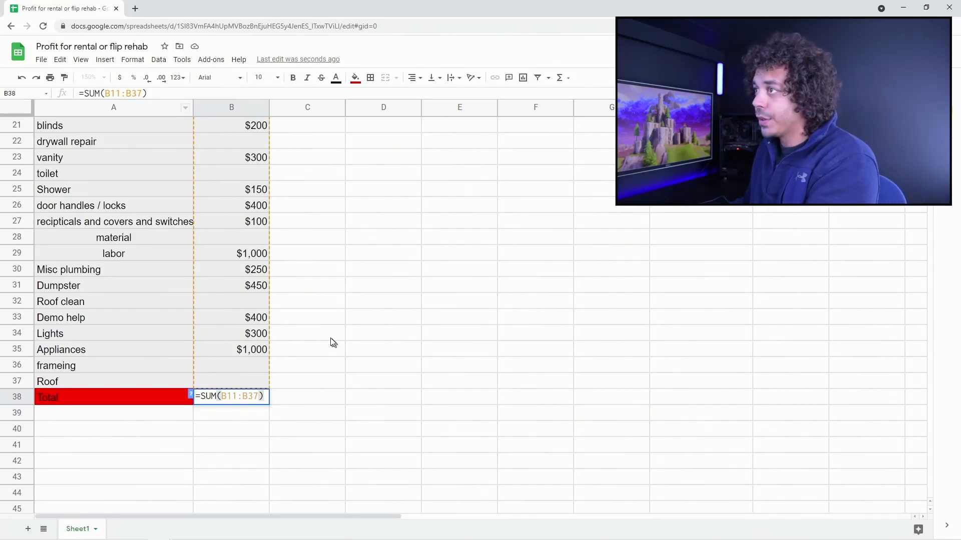
key("Escape")
scroll(307, 336, "up", 10)
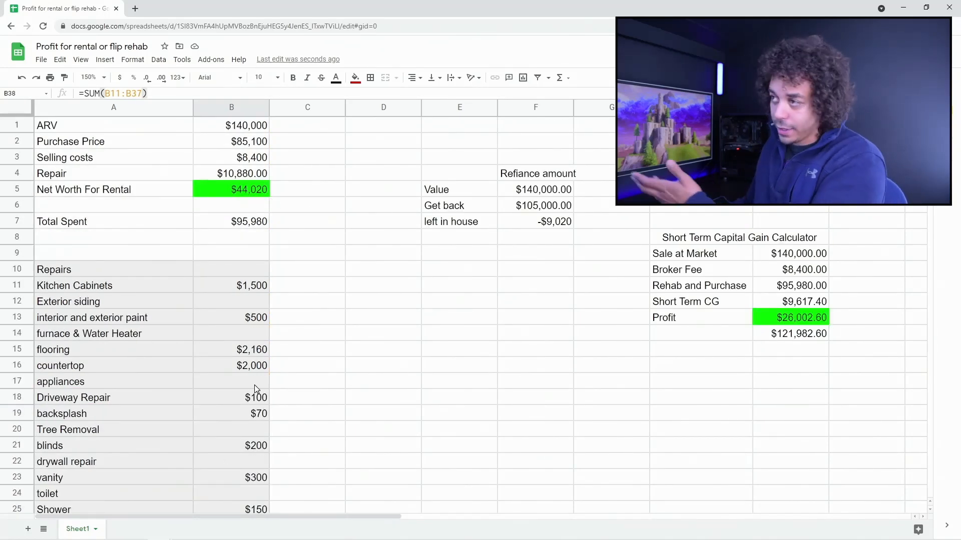
left_click(243, 173)
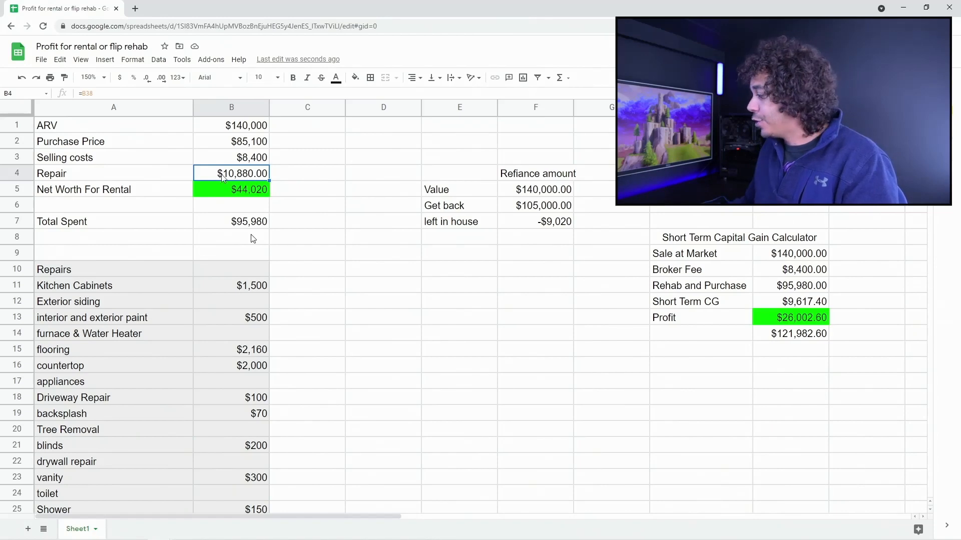
- Look across the refinance and capital gain tables and inspect the Get back formula in the refinance table
left_click_drag(340, 516, 426, 515)
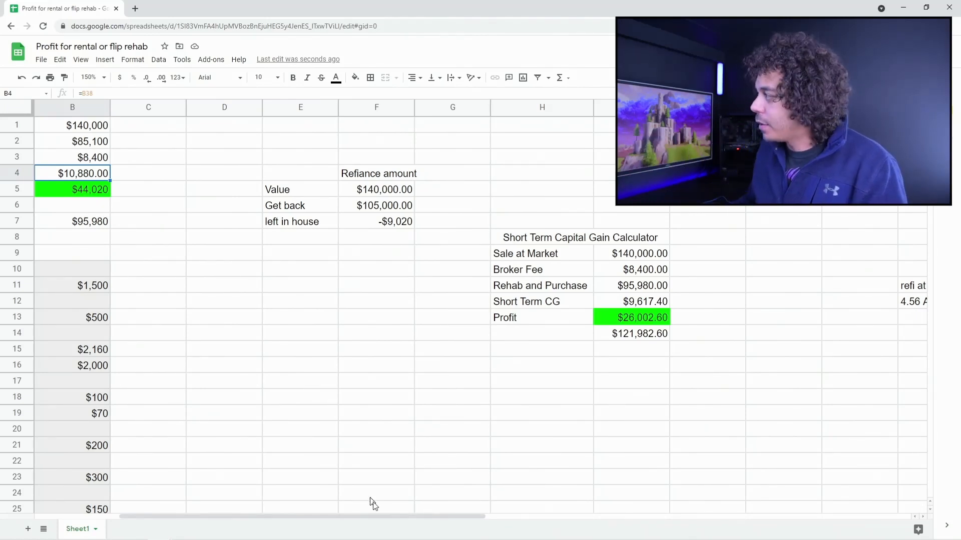
left_click_drag(397, 518, 342, 516)
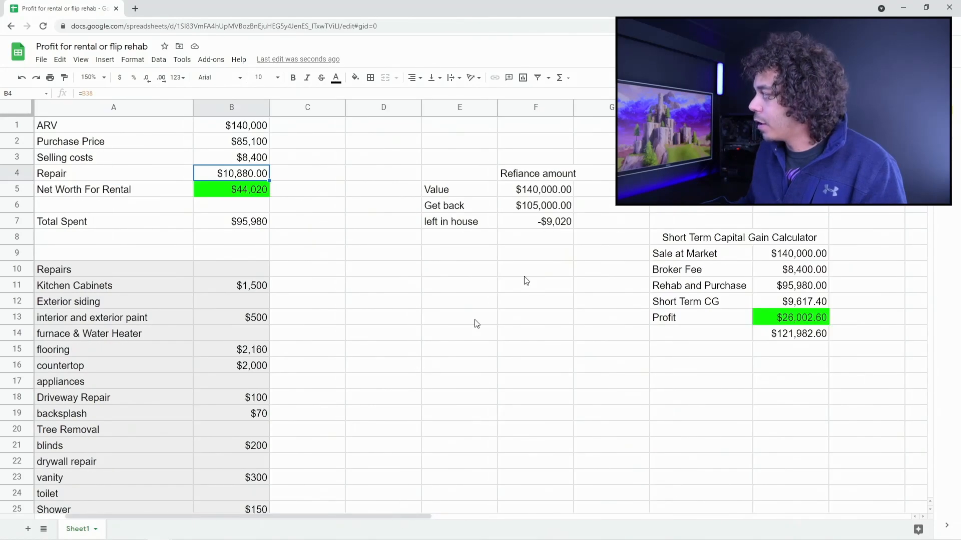
left_click(537, 207)
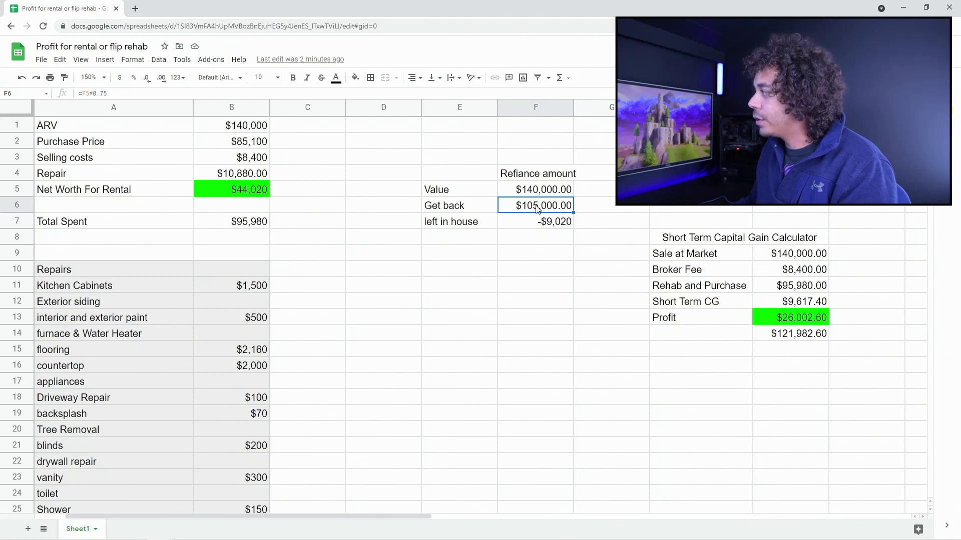
- Inspect the Get back, Value and left in house formulas in the refinance table
key("F2")
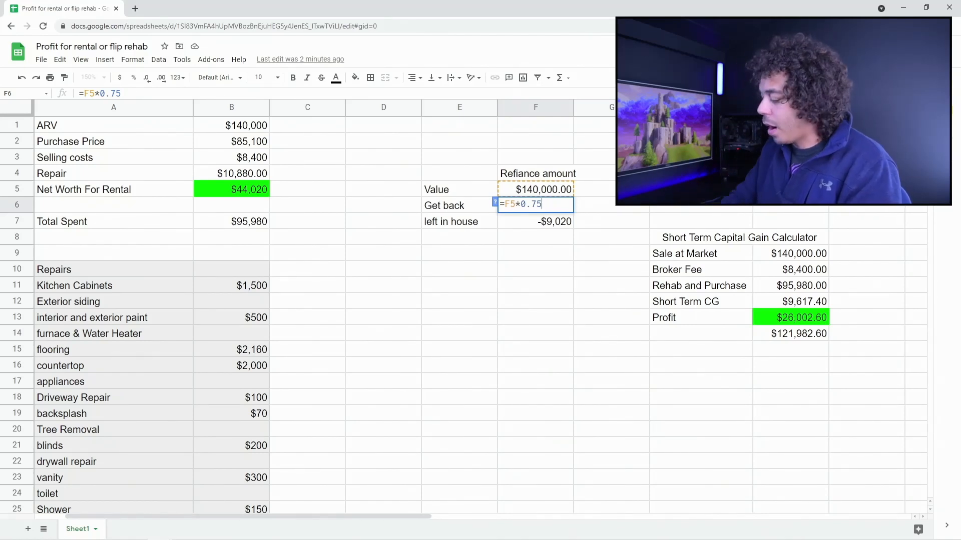
key("Escape")
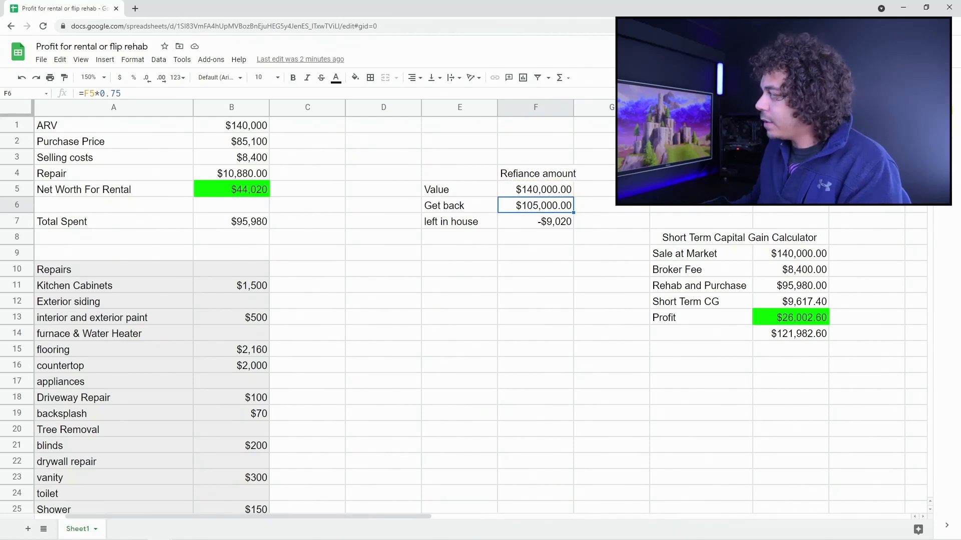
left_click(517, 188)
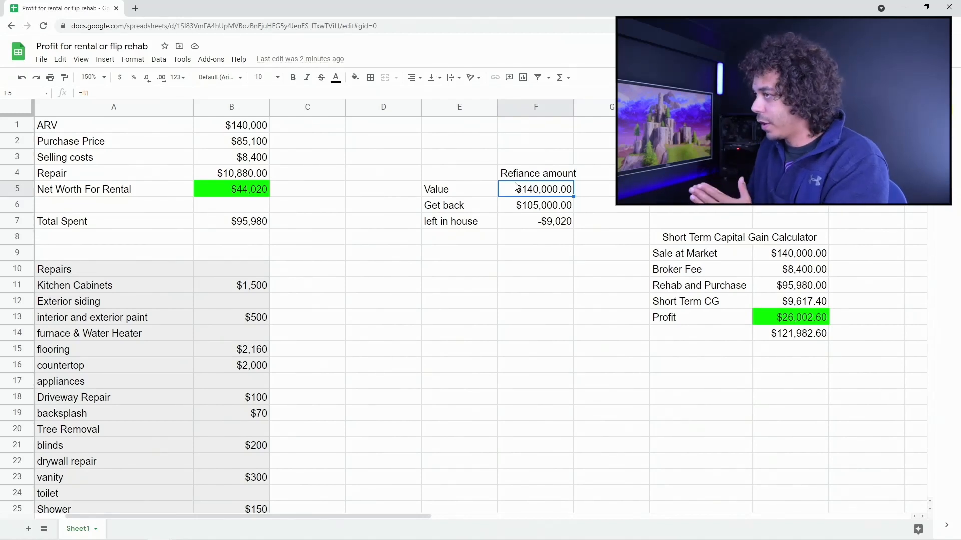
left_click(537, 210)
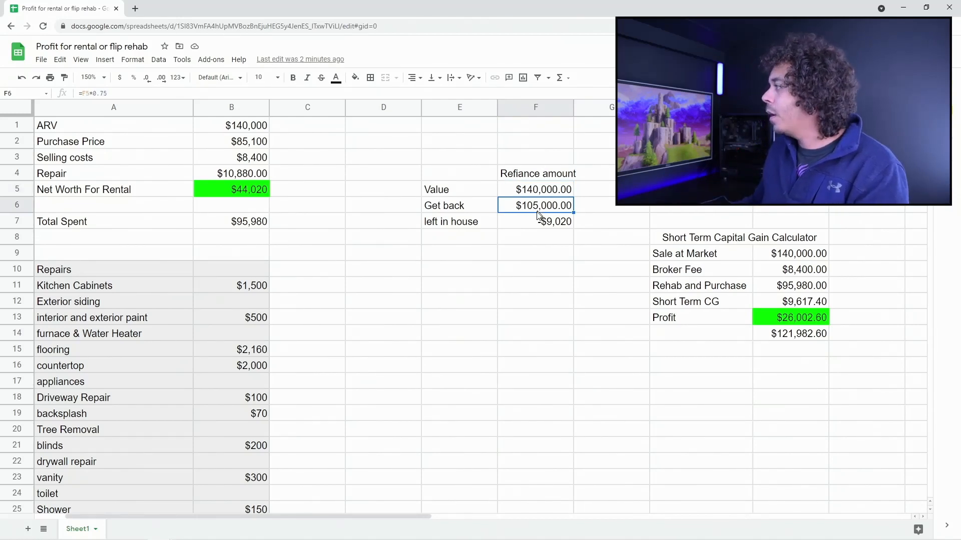
left_click(533, 221)
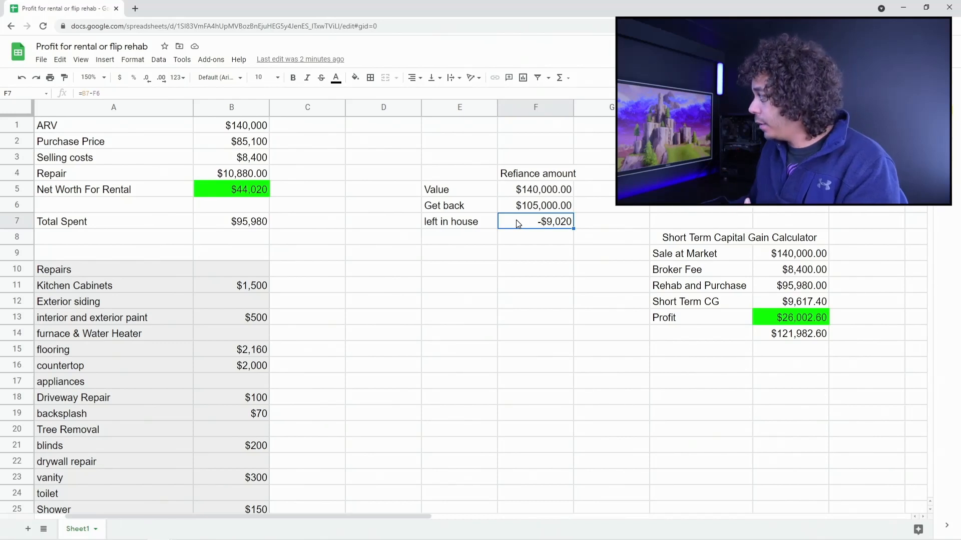
left_click(539, 189)
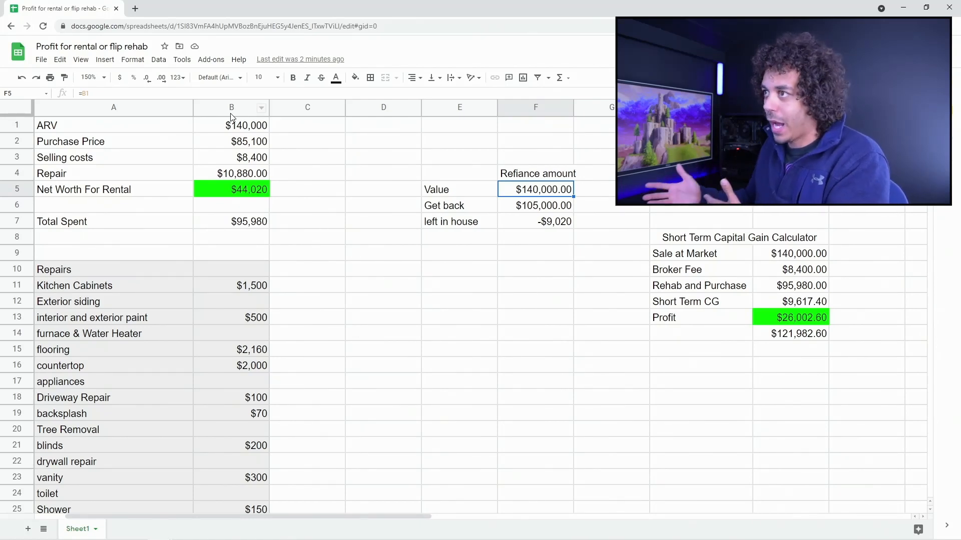
- Review the Sale at Market, Broker Fee and Rehab and Purchase cells in the Short Term Capital Gain Calculator
left_click_drag(324, 517, 420, 516)
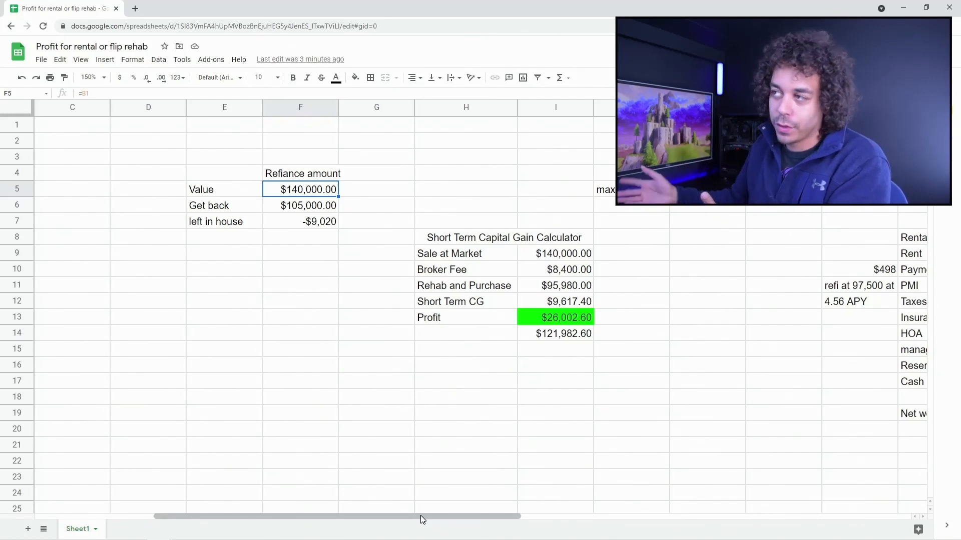
left_click_drag(408, 514, 444, 522)
left_click(307, 238)
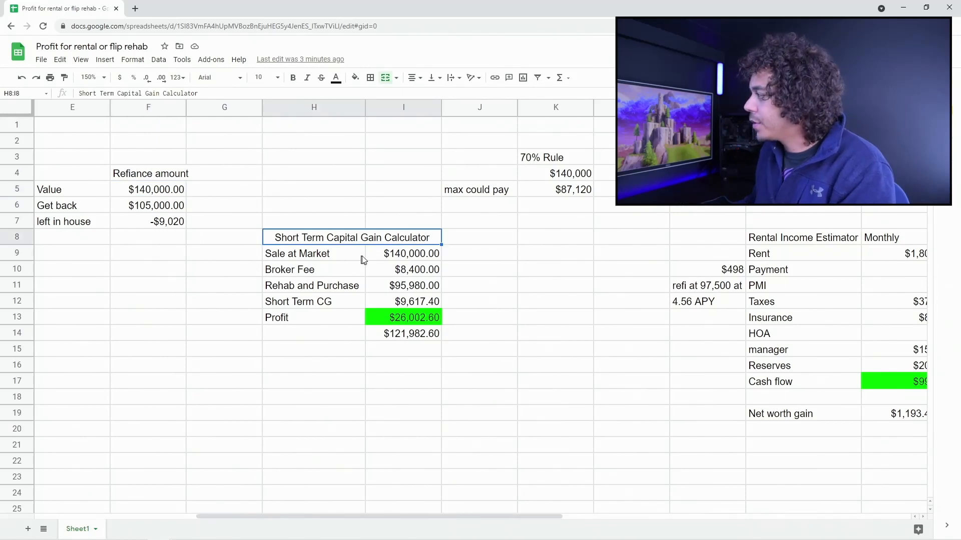
left_click(395, 253)
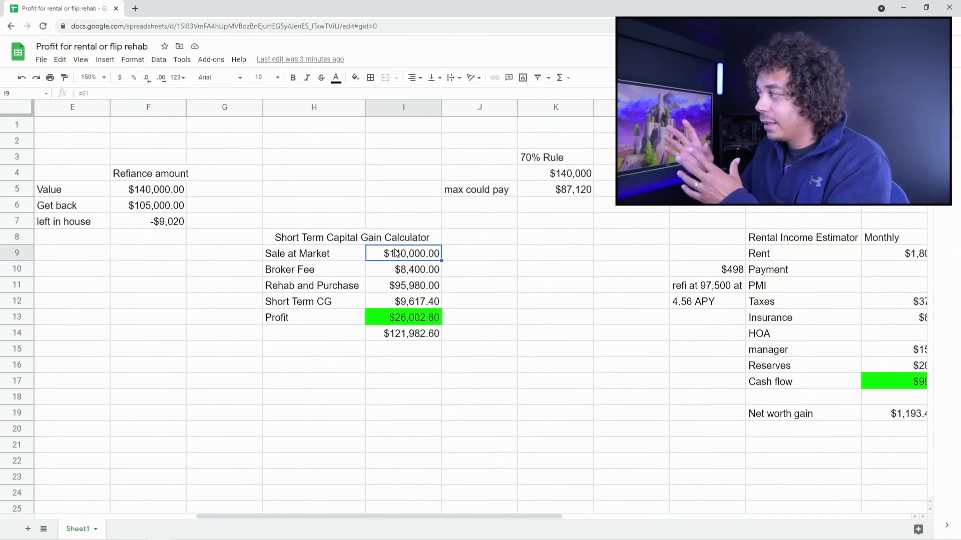
left_click(411, 270)
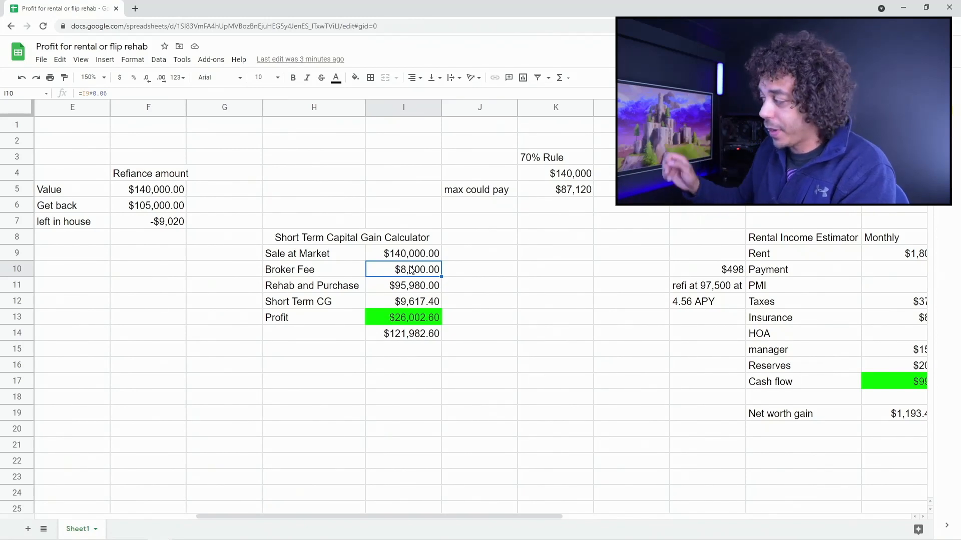
left_click(427, 293)
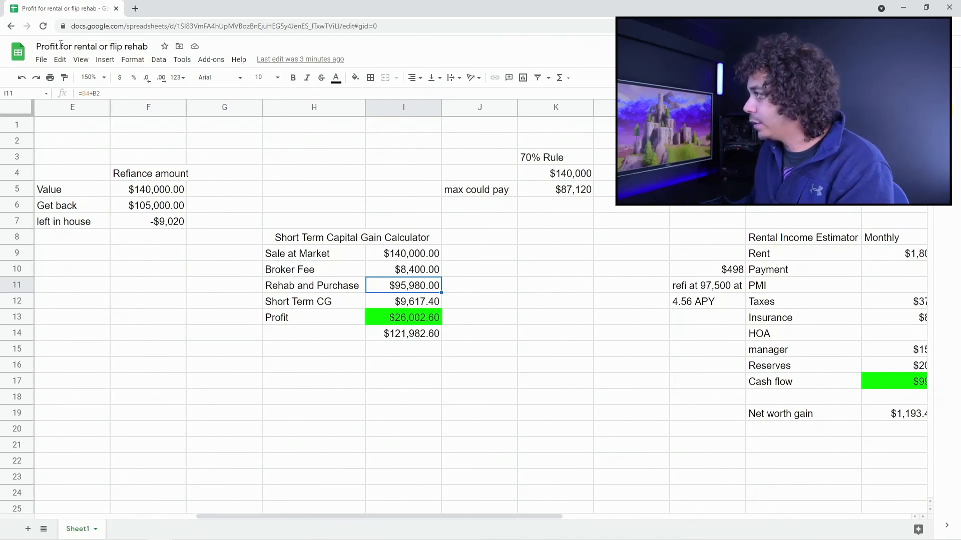
- Trace the Rehab and Purchase formula to the deal summary cells it references
left_click(90, 77)
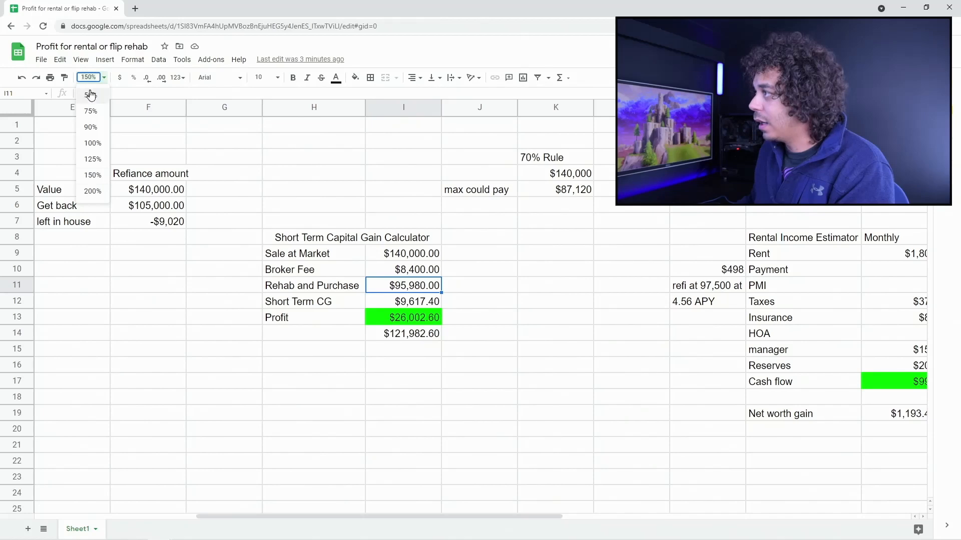
left_click(92, 145)
left_click_drag(294, 514, 176, 515)
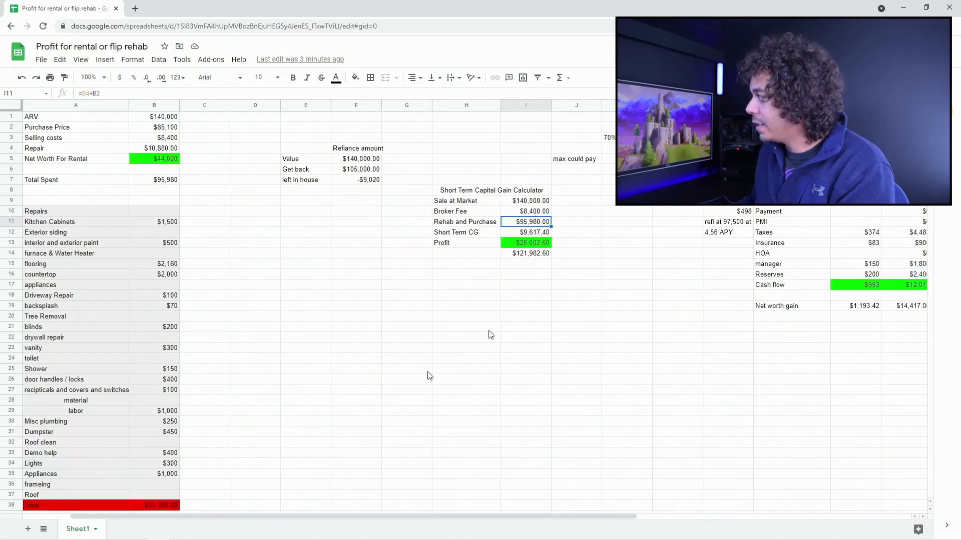
double_click(531, 226)
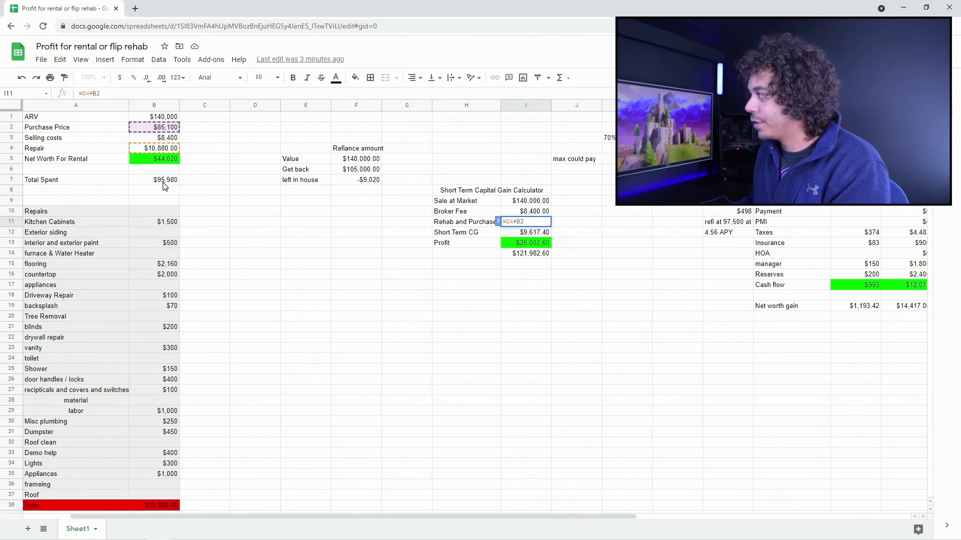
key("Escape")
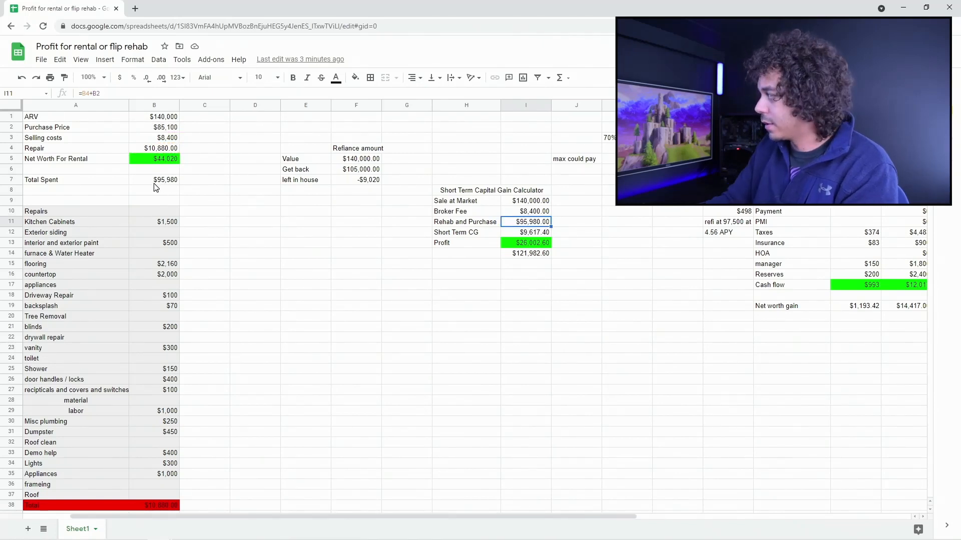
- Inspect the Short Term CG formula and the formula in the cell below Profit
left_click(535, 233)
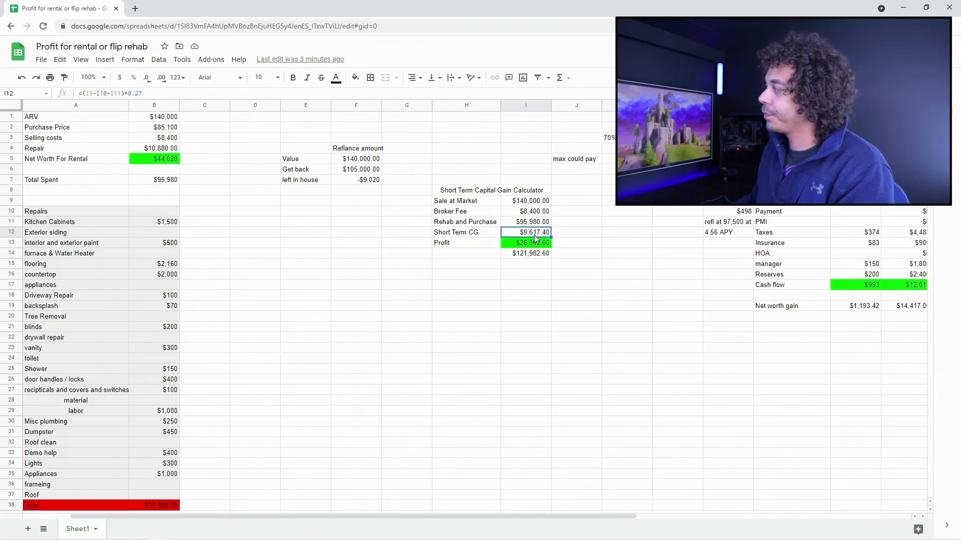
double_click(535, 234)
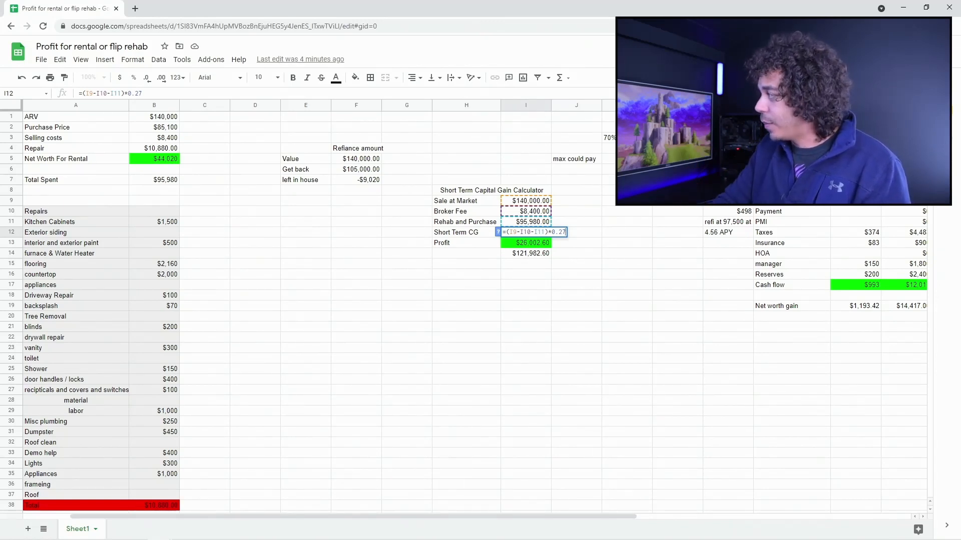
key("Escape")
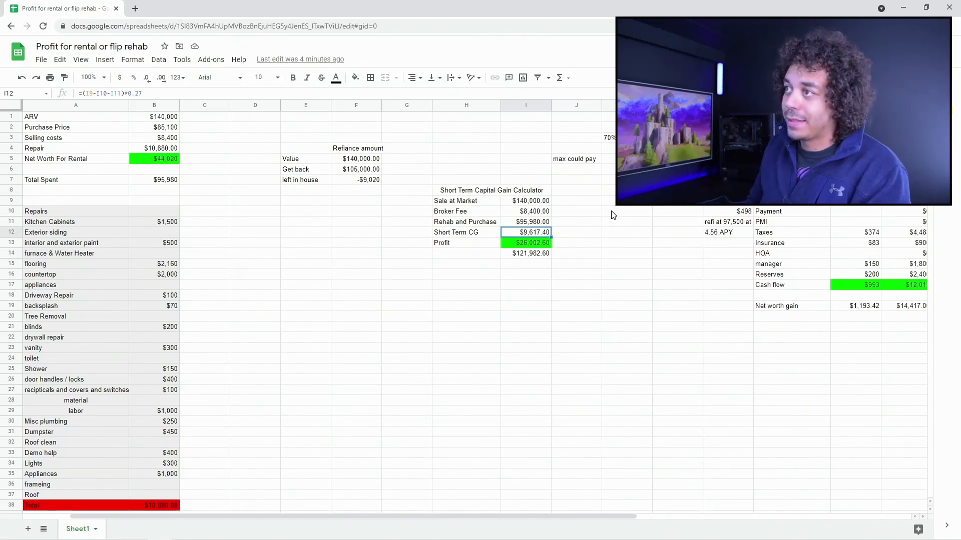
left_click(520, 254)
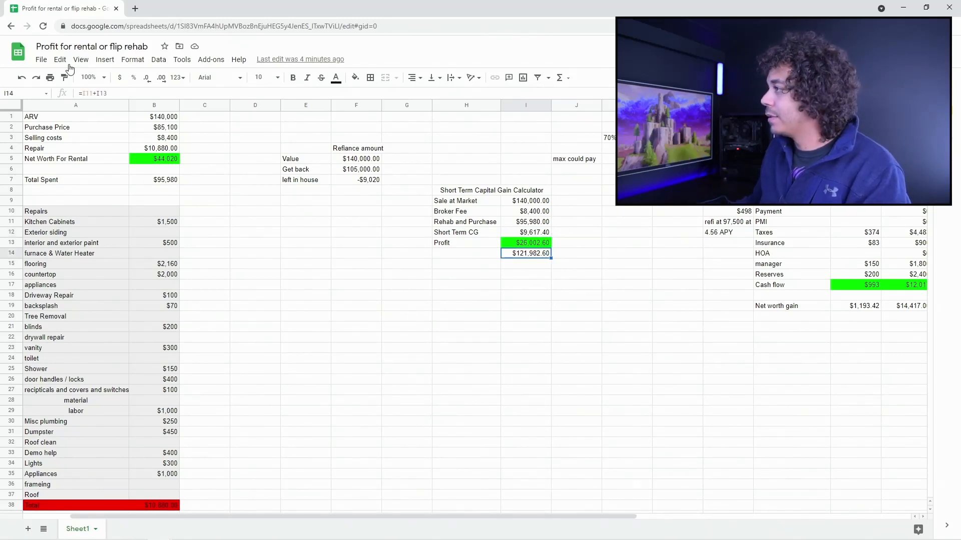
- Look back across the capital gain table and check the ARV and Purchase Price inputs in the deal summary
left_click(100, 77)
left_click(93, 175)
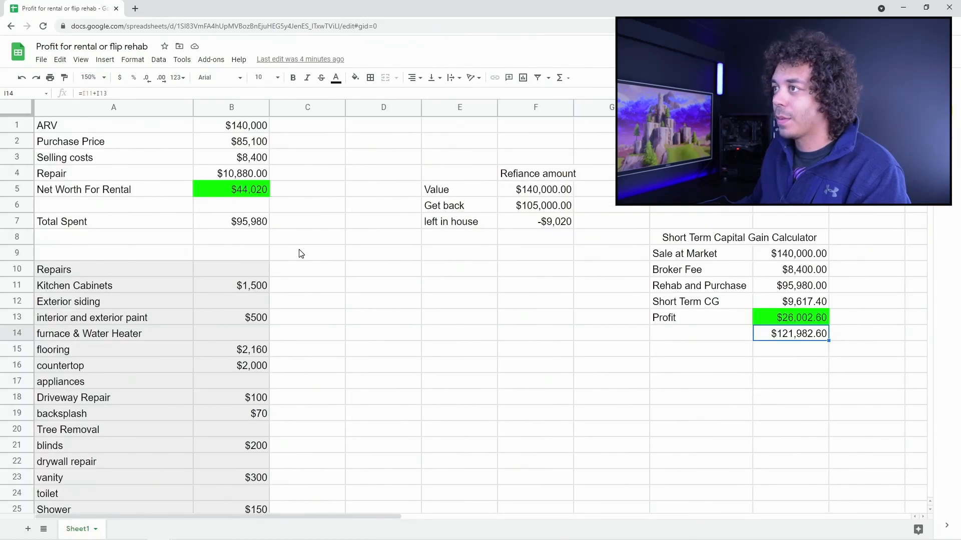
left_click_drag(363, 518, 504, 521)
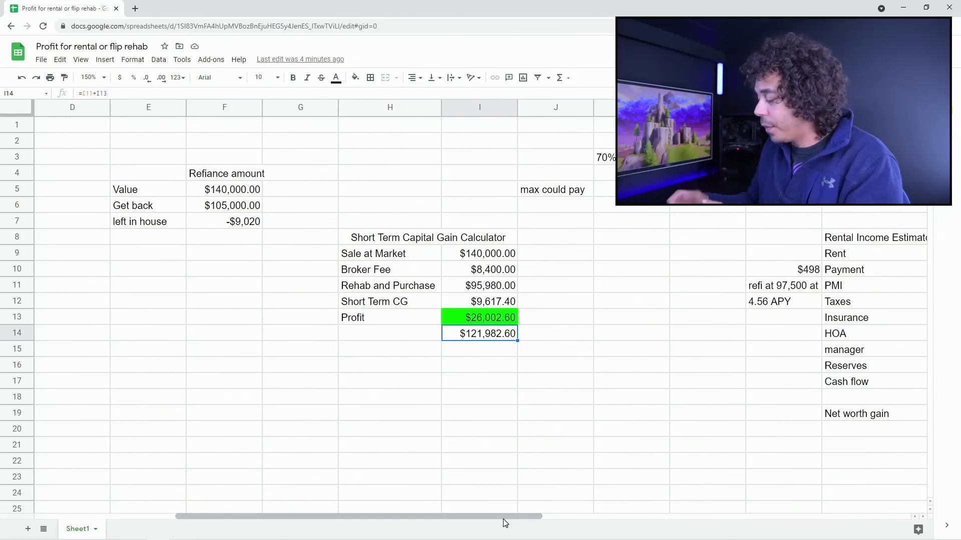
left_click_drag(500, 518, 347, 517)
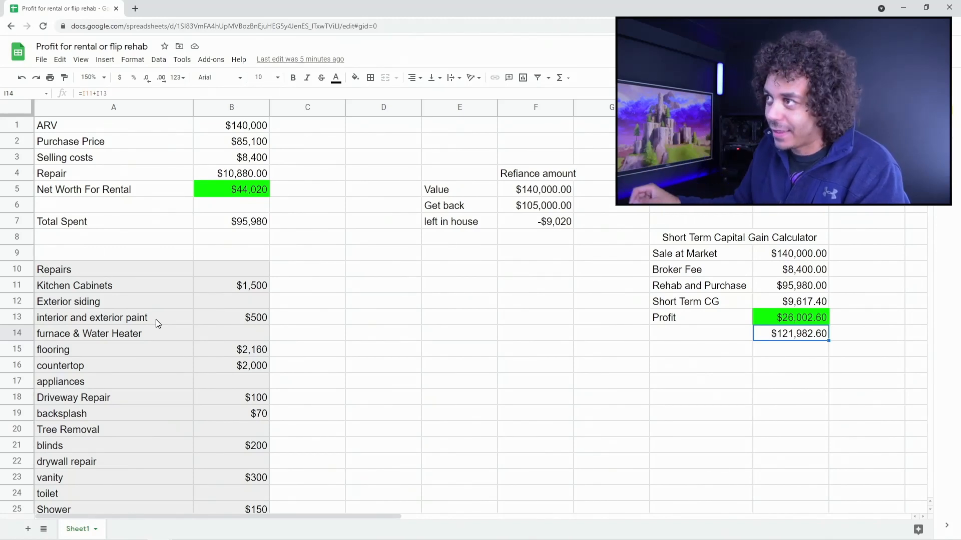
left_click(244, 126)
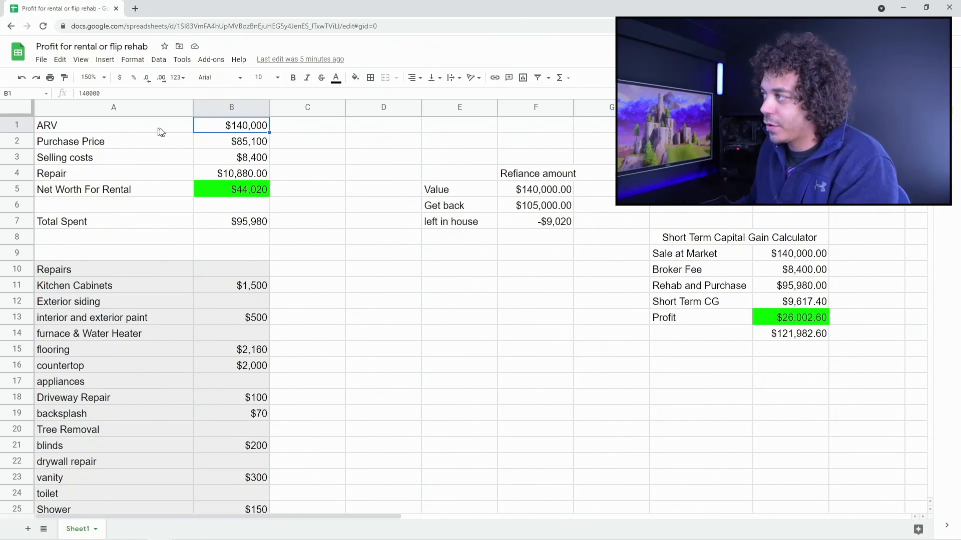
left_click(235, 146)
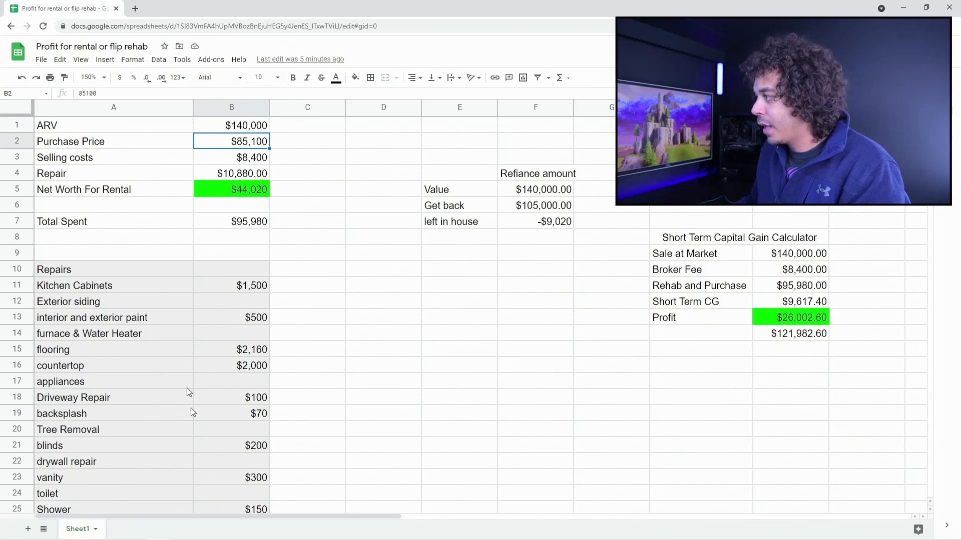
- Inspect the value under the 70% Rule heading and the max could pay formula
left_click_drag(219, 516, 467, 515)
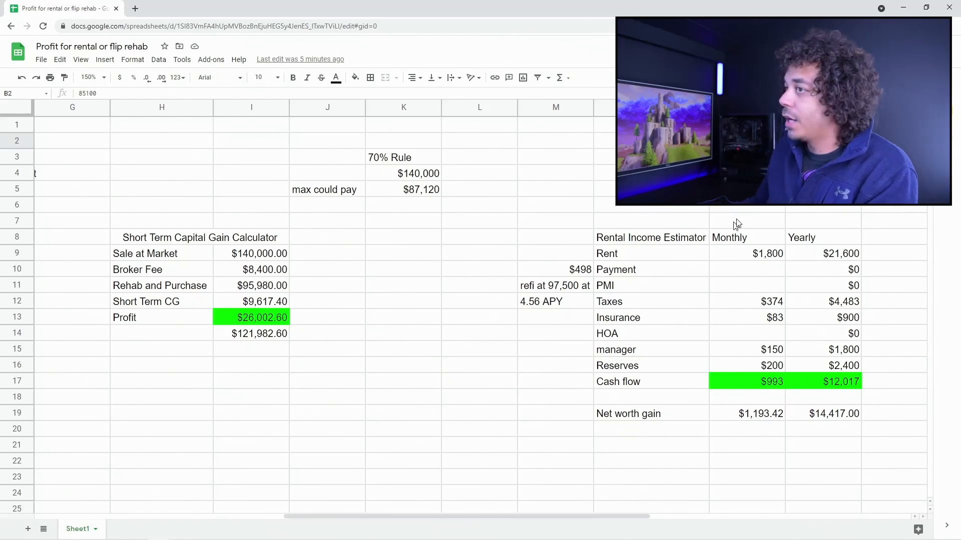
left_click(420, 175)
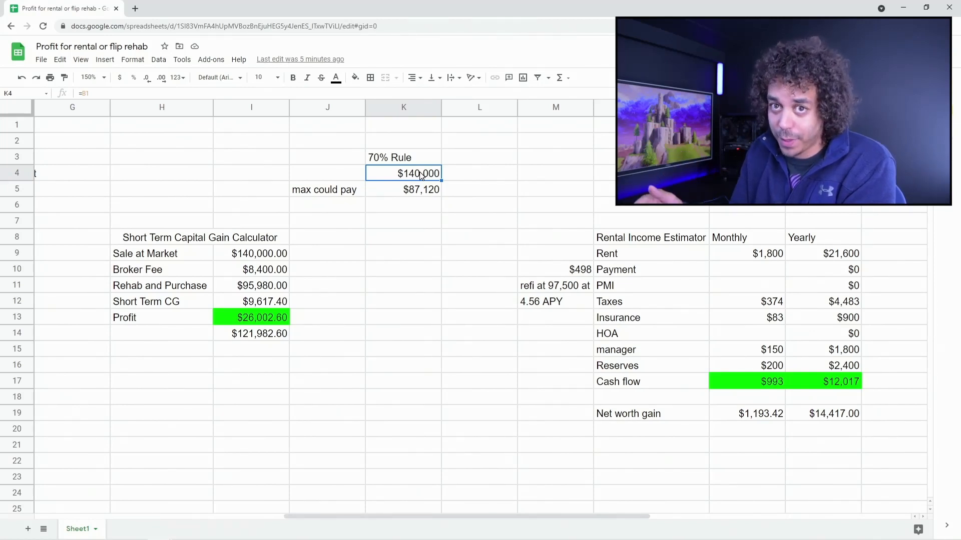
left_click(417, 191)
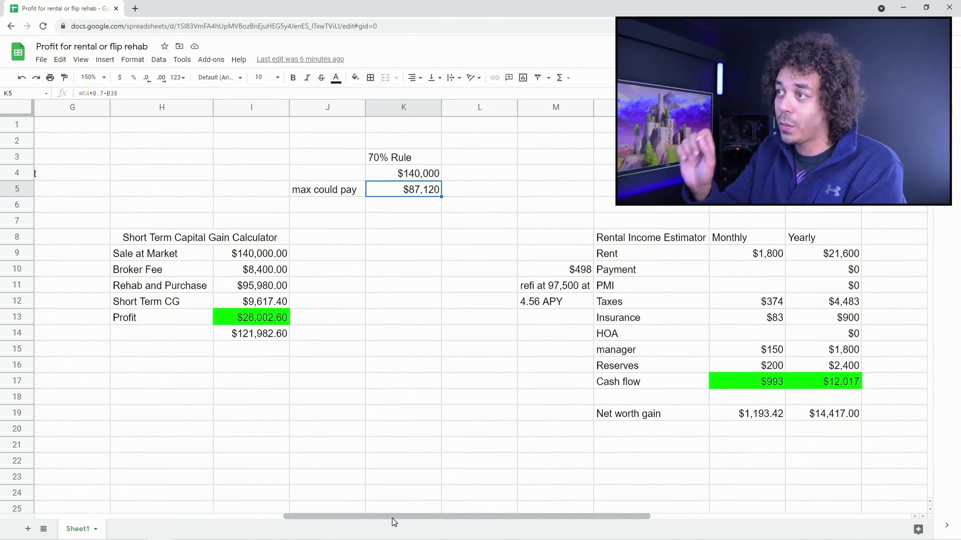
- Check the monthly Rent and the refinance payment note, and set the monthly Payment in the Rental Income Estimator to 498
left_click_drag(392, 518, 488, 509)
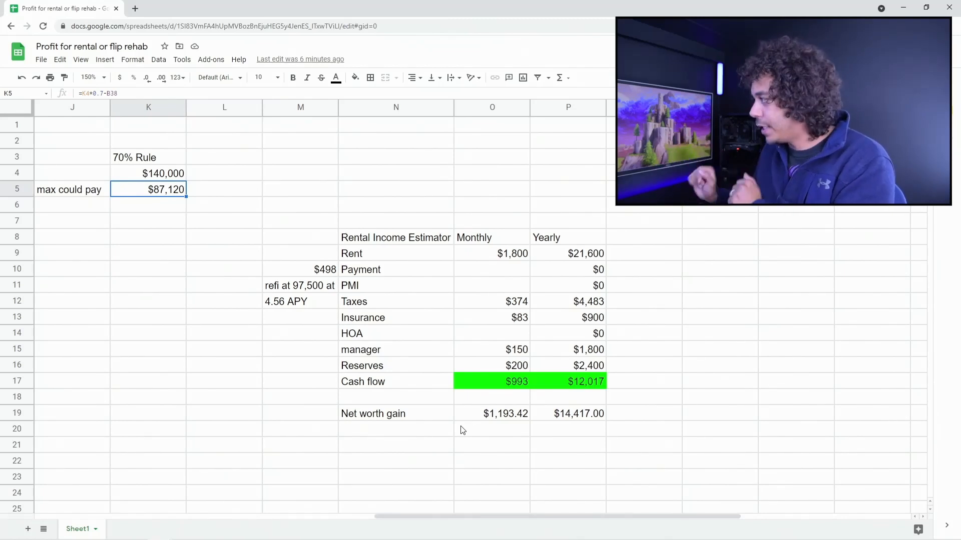
left_click(495, 253)
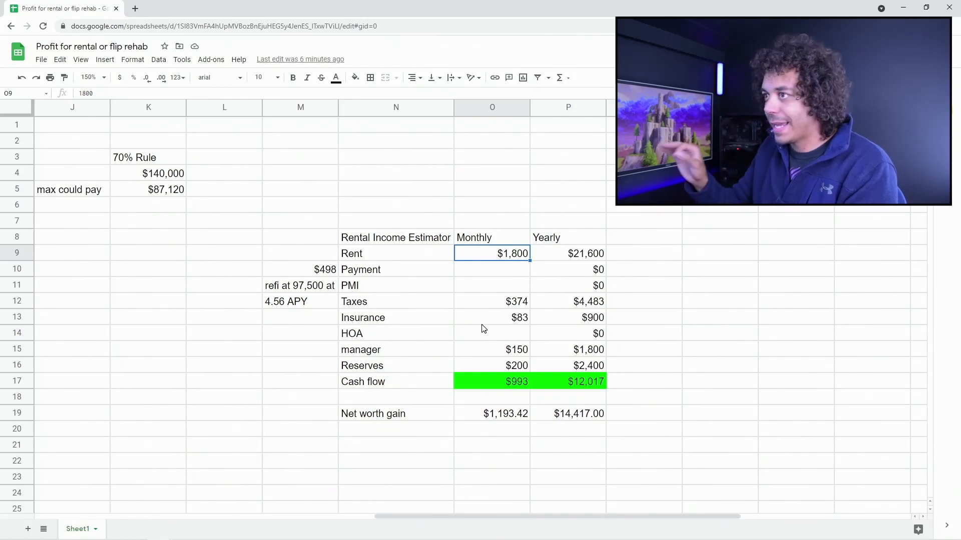
left_click(519, 273)
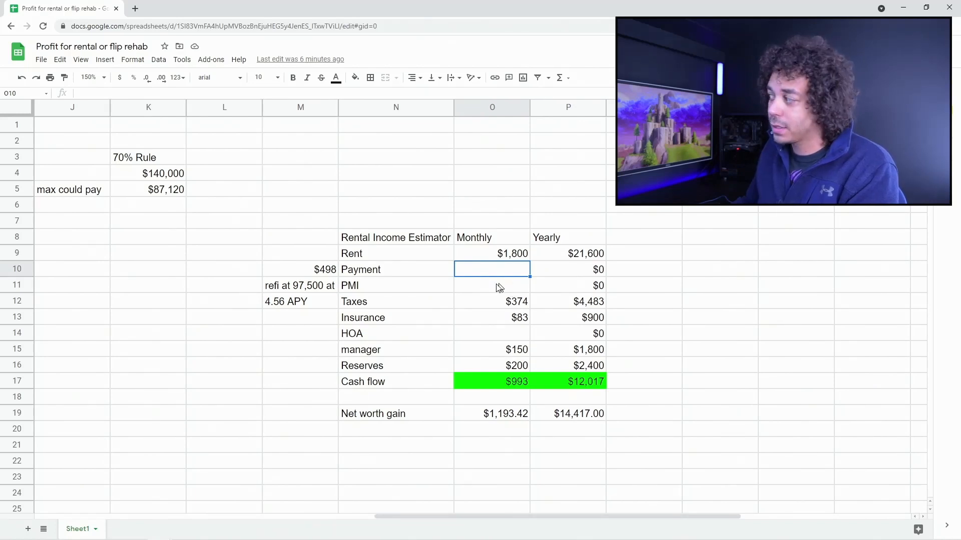
left_click(320, 270)
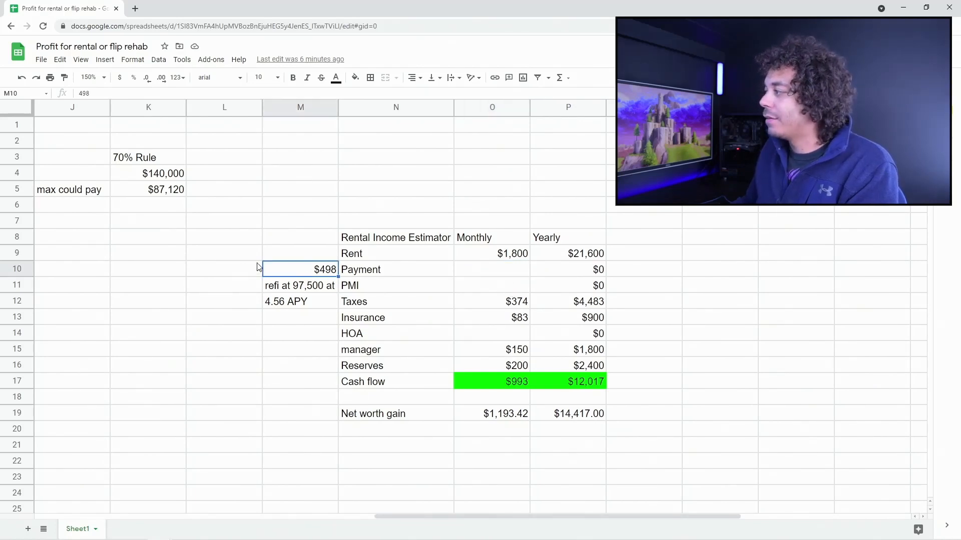
left_click(489, 269)
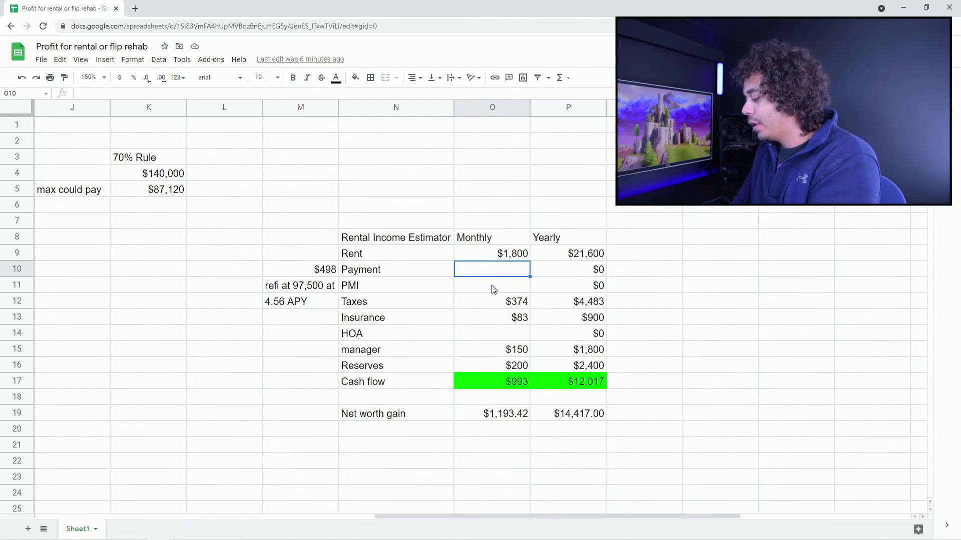
type("498")
key("Return")
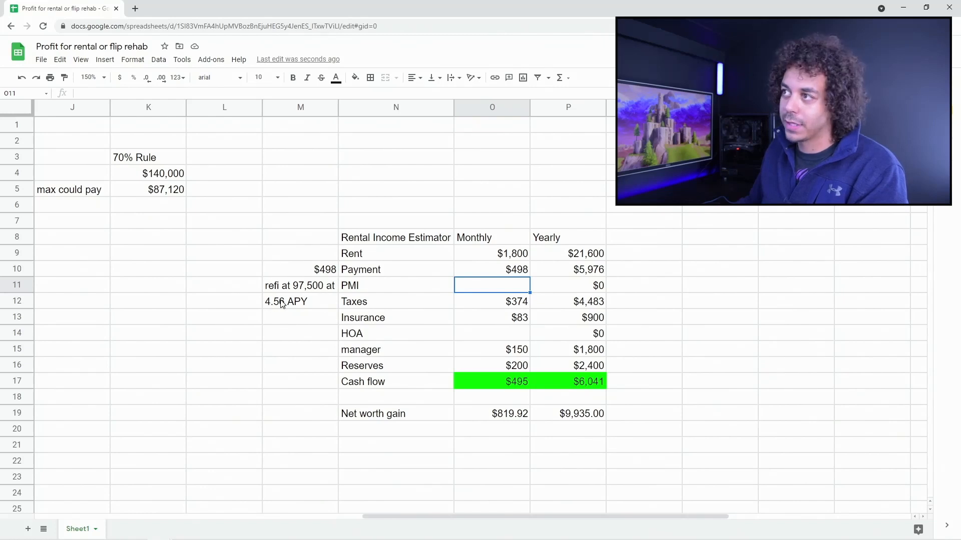
- Check the monthly Payment and PMI entries and how the monthly Taxes derive from the yearly amount
left_click(489, 272)
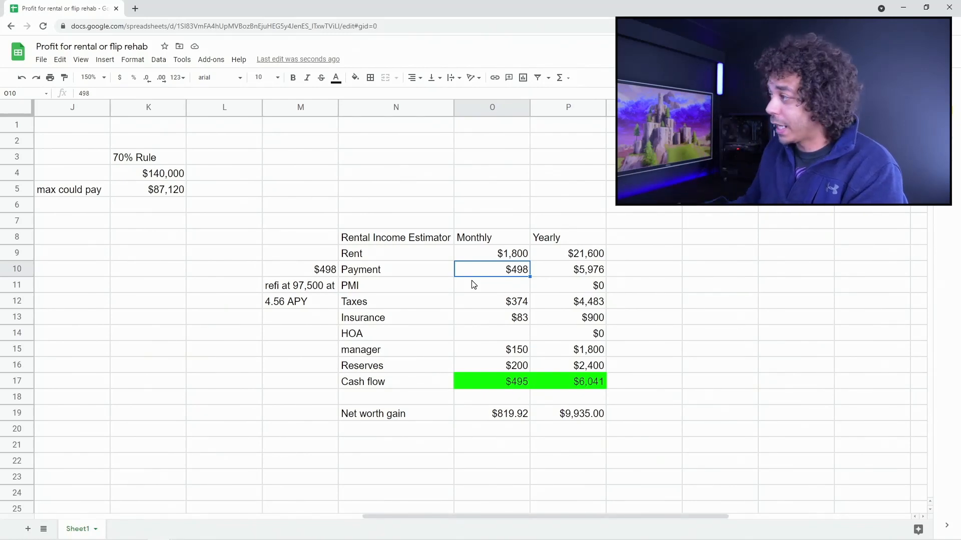
left_click(505, 289)
left_click(498, 307)
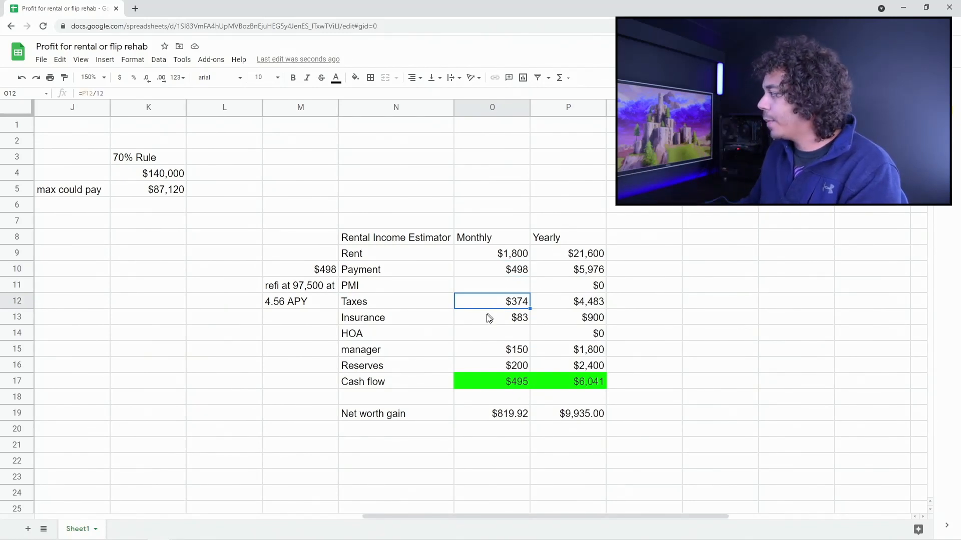
left_click(579, 306)
left_click(518, 306)
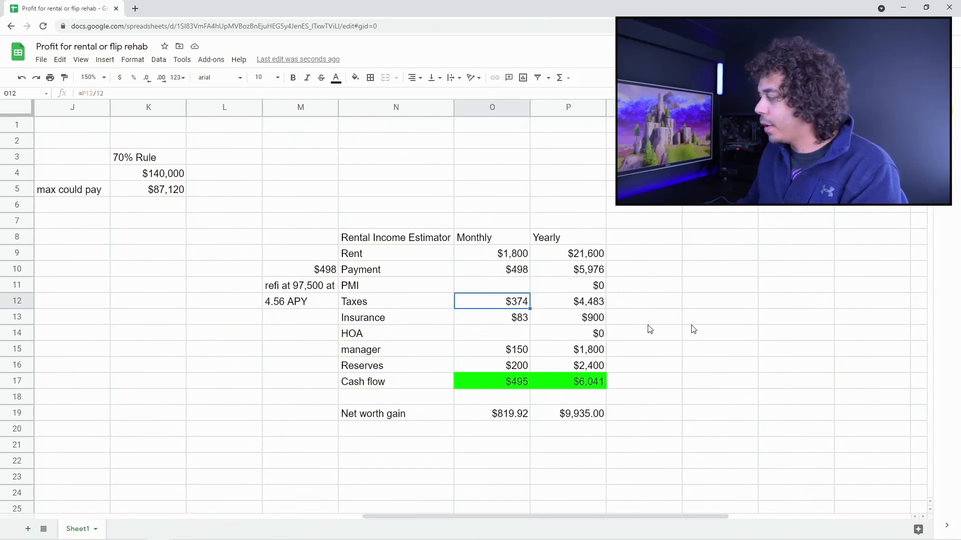
- Review the yearly Insurance and the monthly manager and Reserves amounts, and inspect the monthly Cash flow formula
left_click(546, 321)
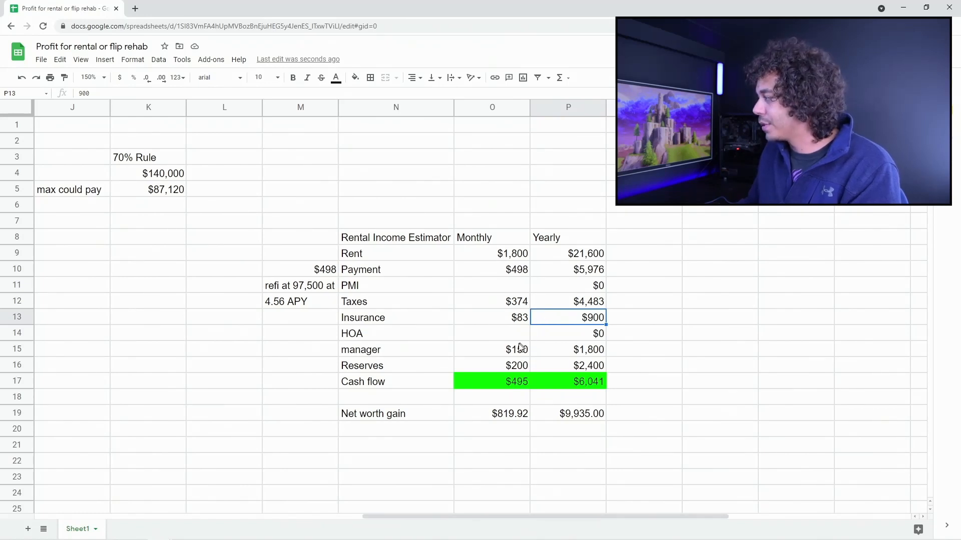
left_click(520, 348)
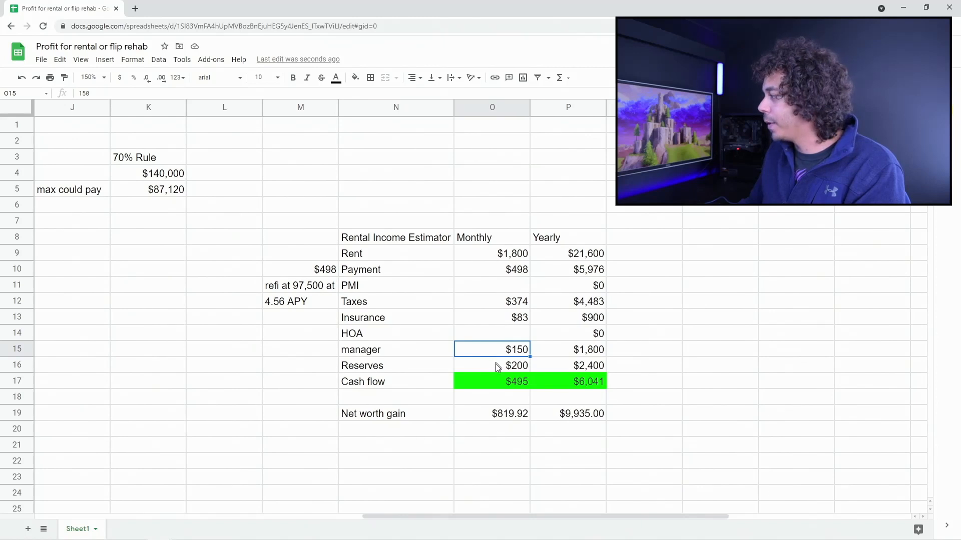
left_click(498, 368)
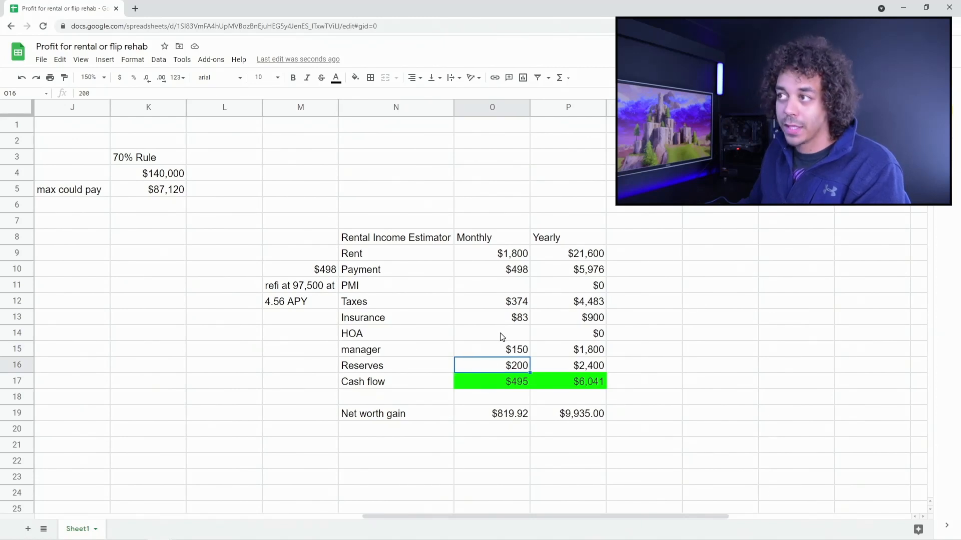
left_click(507, 380)
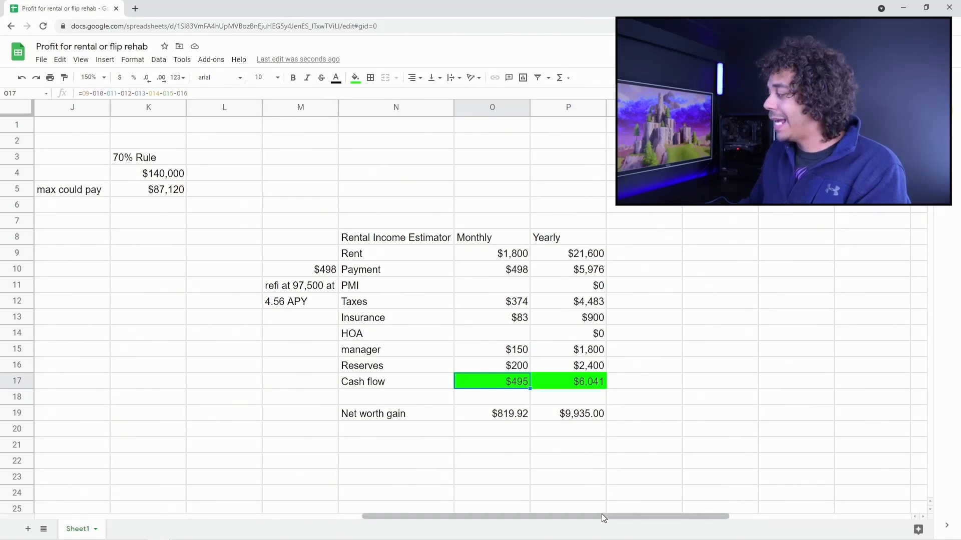
- Inspect the Net Worth For Rental formula and the left in house and Value formulas in the refinance table
left_click_drag(601, 513, 287, 507)
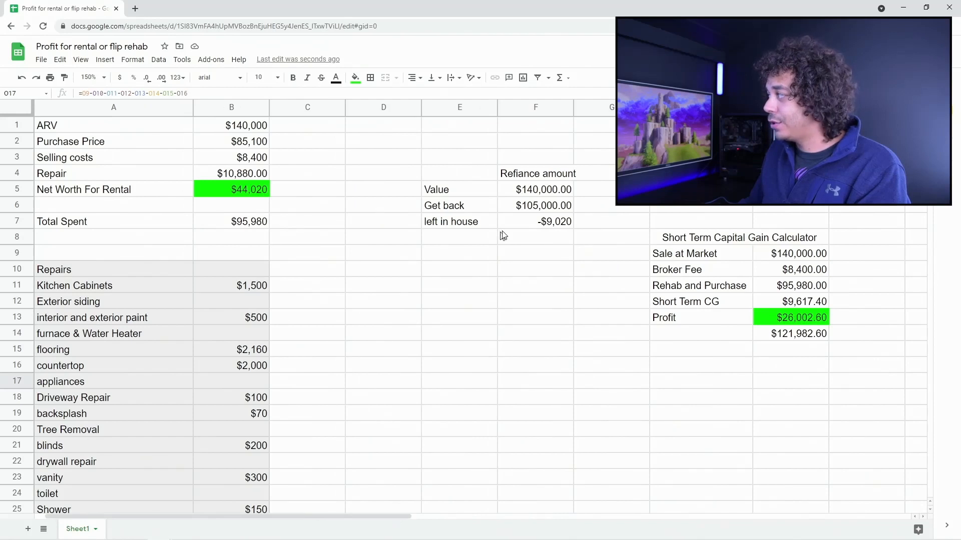
left_click(255, 190)
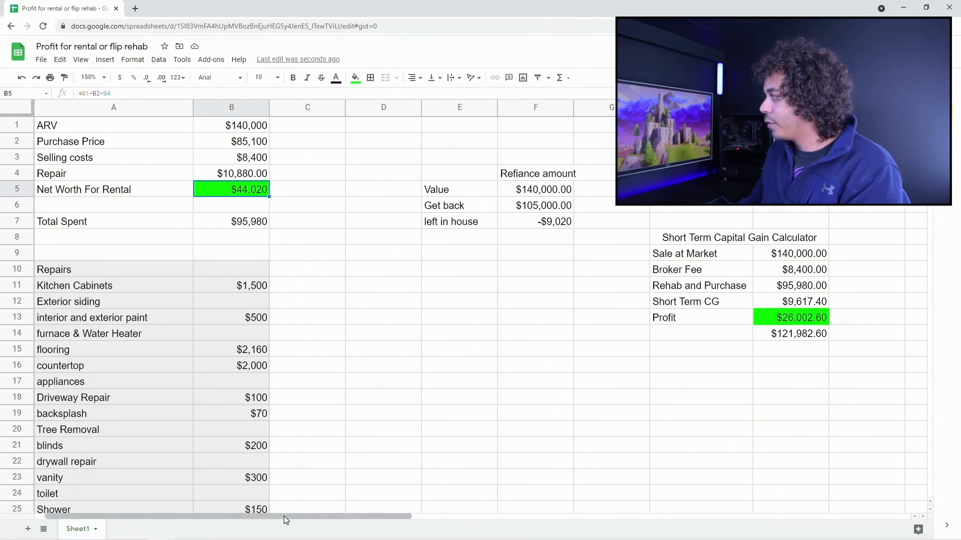
left_click(562, 224)
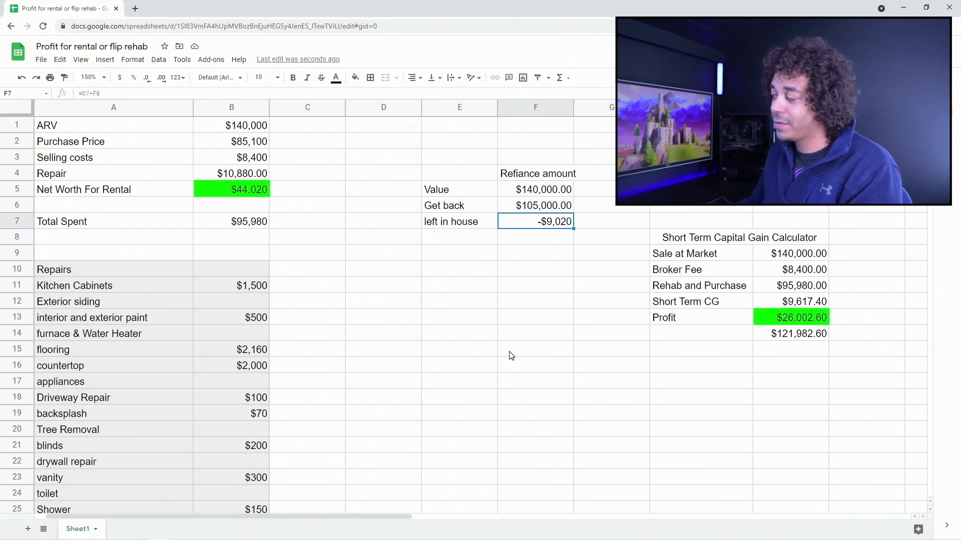
left_click(540, 176)
left_click(542, 192)
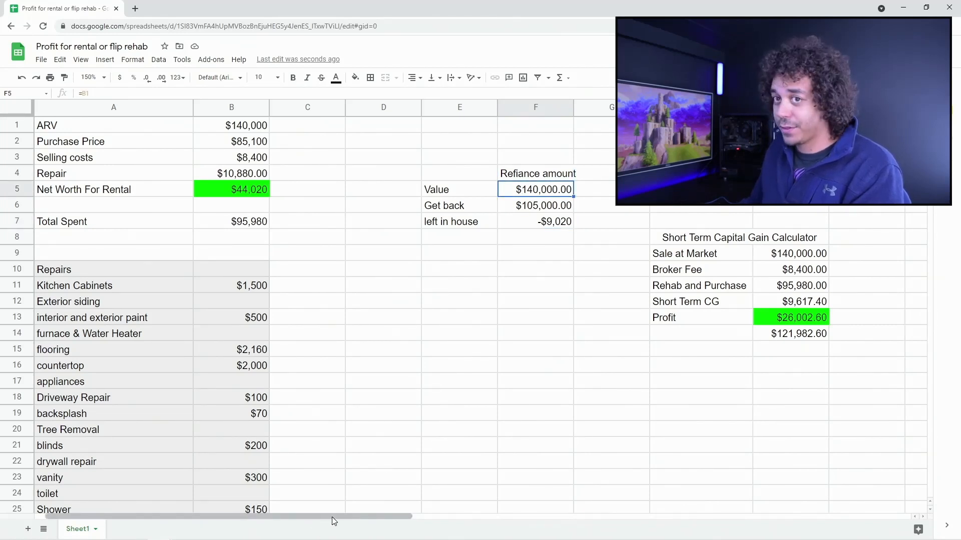
- Compare the rental Cash flow with the Profit formula in the Short Term Capital Gain Calculator
left_click_drag(332, 517, 524, 508)
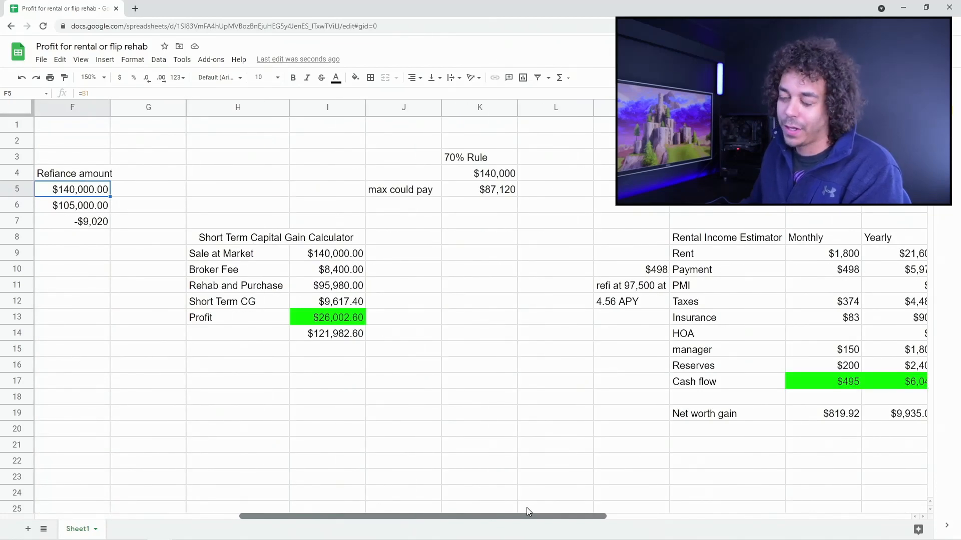
left_click_drag(527, 507, 623, 505)
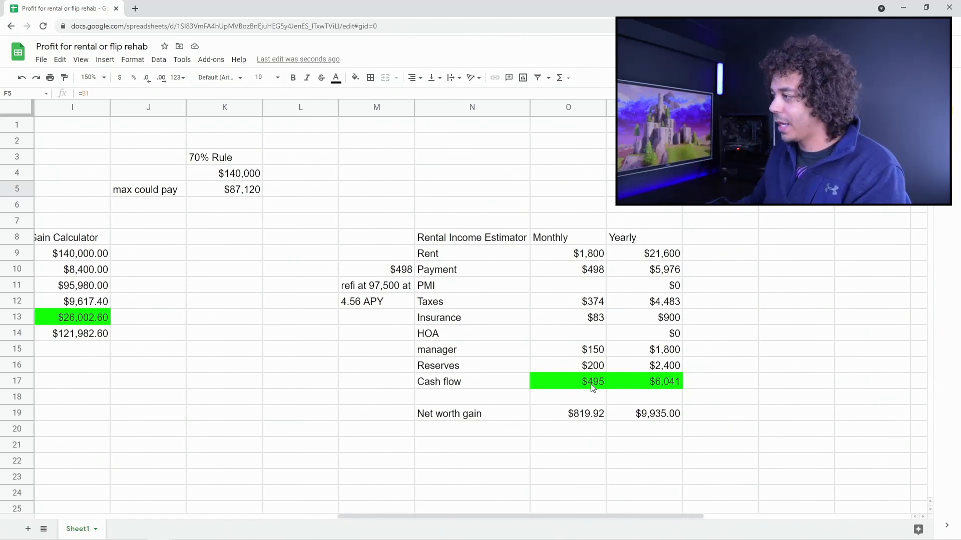
left_click_drag(484, 518, 413, 519)
left_click(275, 320)
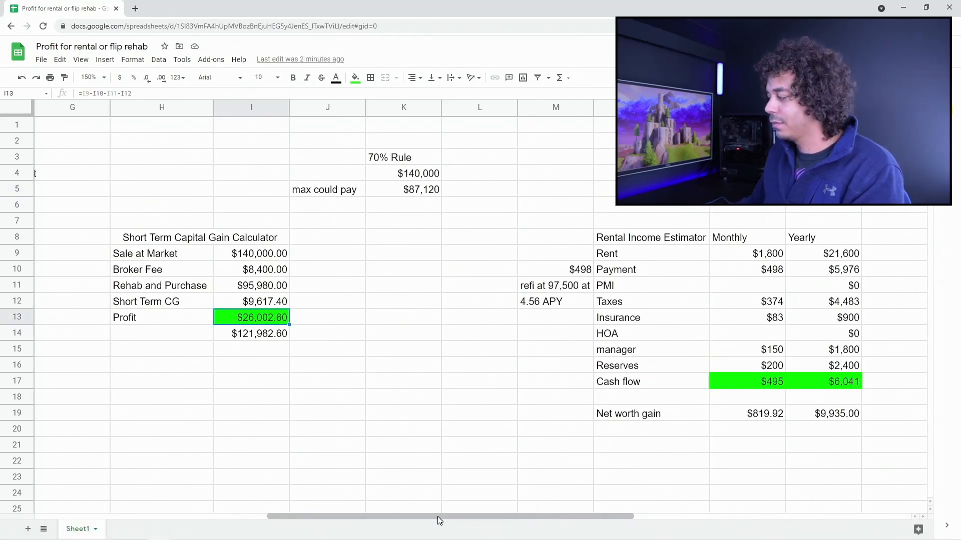
- Clear the monthly Payment amount in the Rental Income Estimator
left_click_drag(439, 517, 541, 516)
left_click(499, 272)
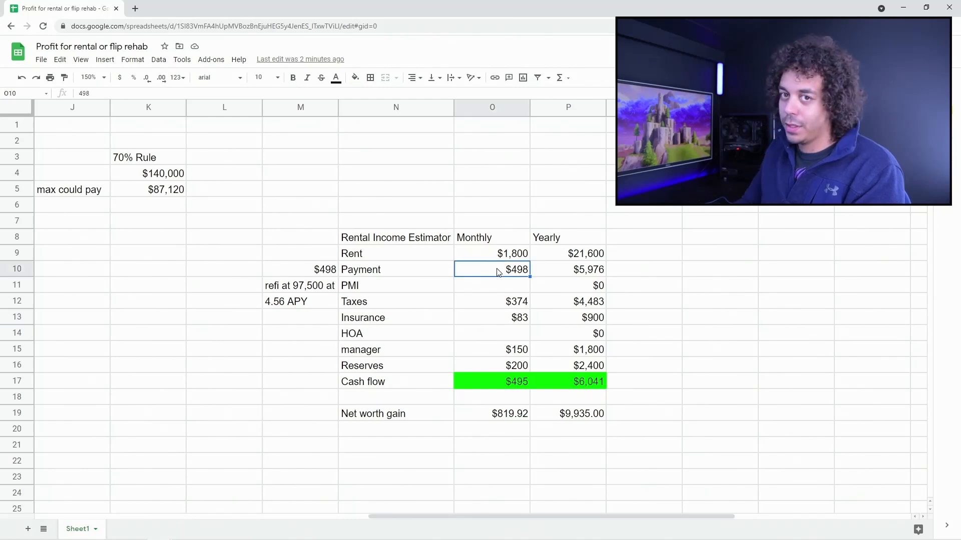
key("Delete")
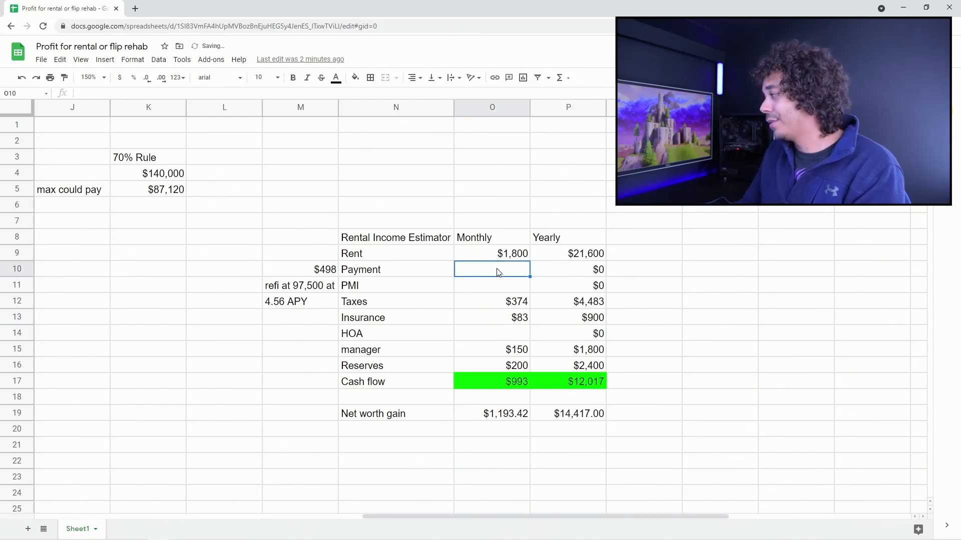
left_click(499, 287)
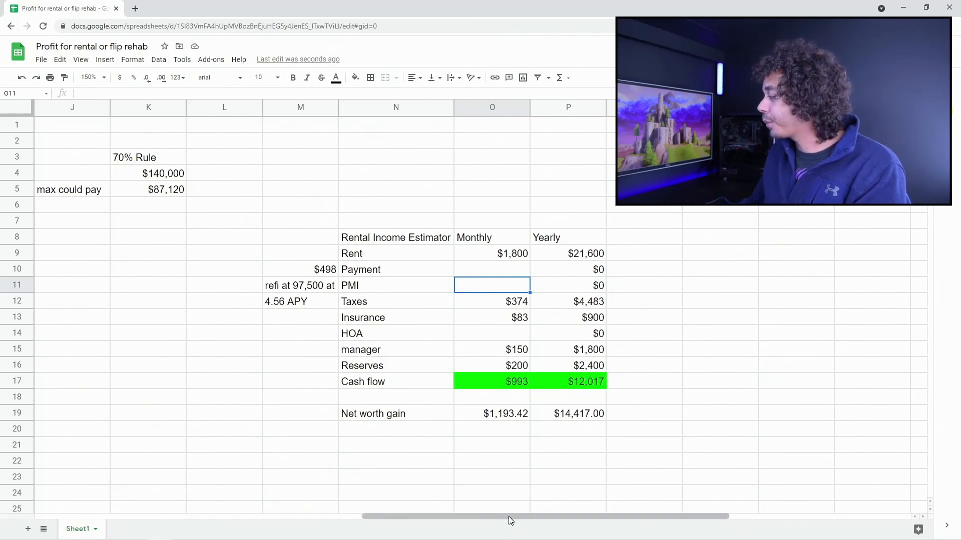
- Set the sheet zoom to 90% and bring all the tables from column A onward into view
left_click_drag(514, 519, 248, 517)
left_click(90, 77)
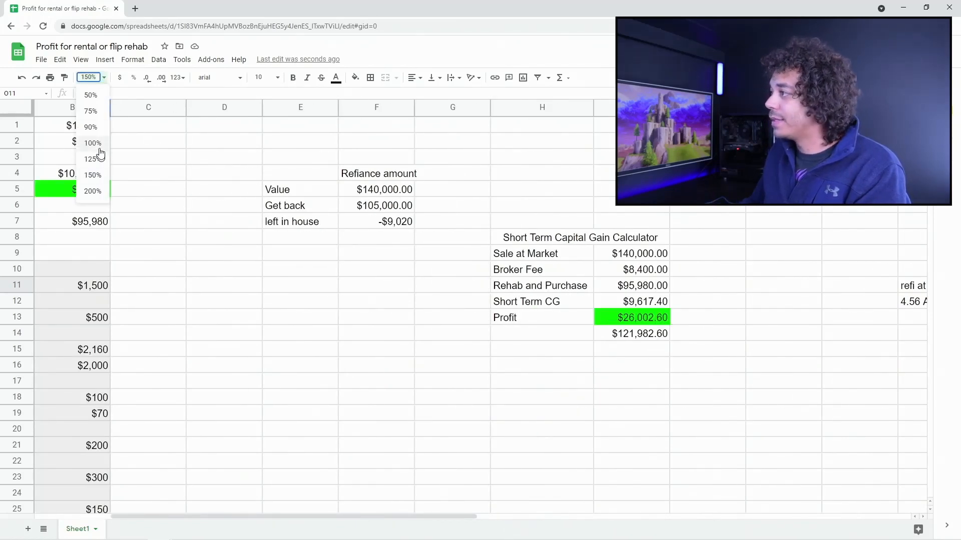
left_click(91, 127)
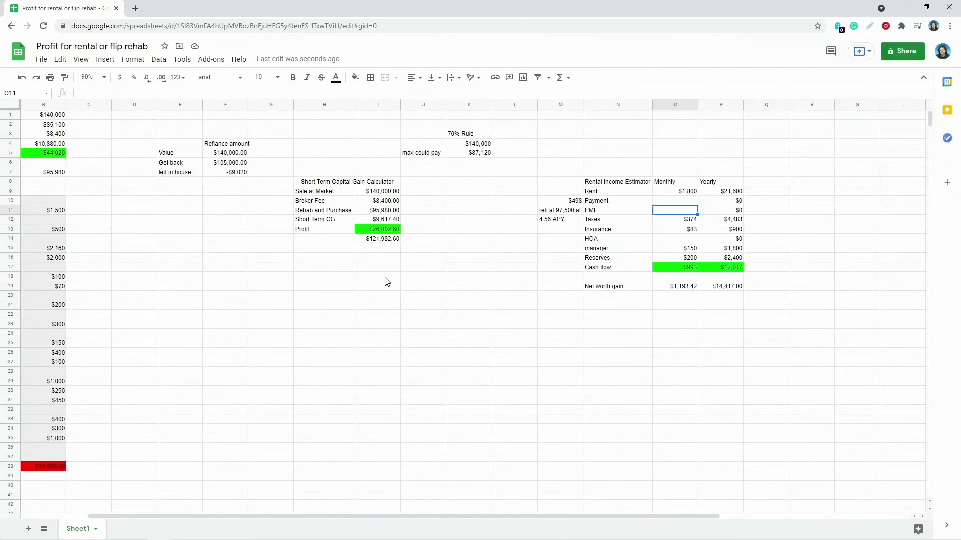
left_click_drag(262, 517, 171, 515)
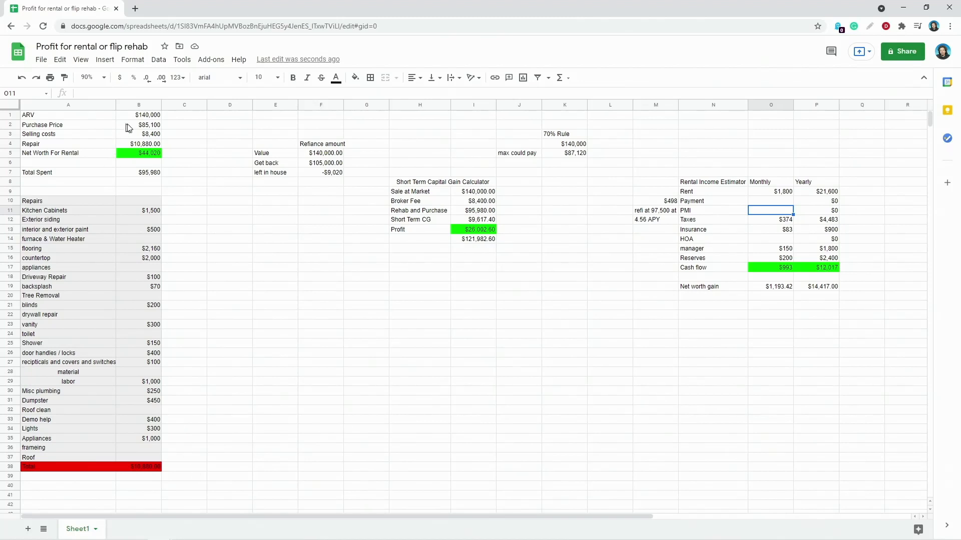
- Fill the ARV and Purchase Price value cells B1:B2 with grey
left_click(148, 116)
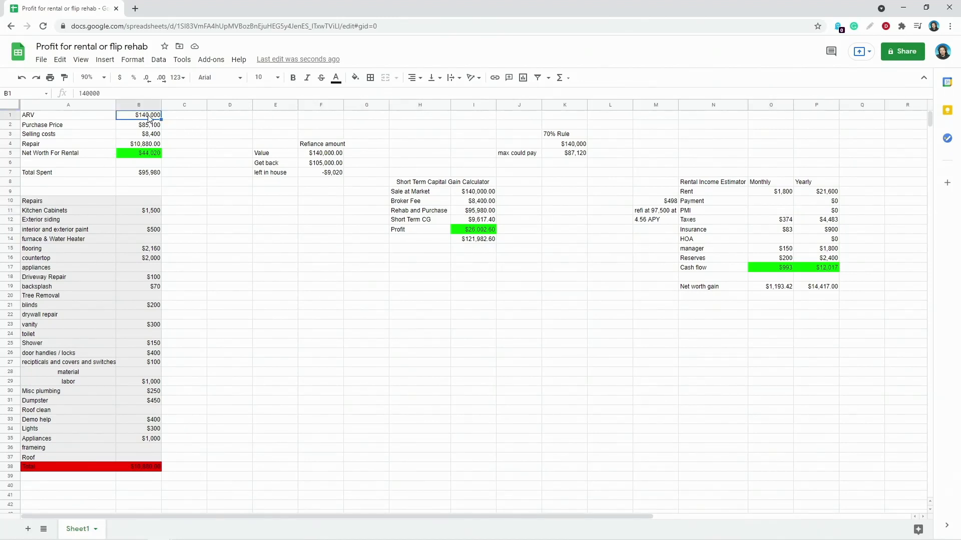
left_click_drag(148, 117, 149, 125)
left_click(355, 78)
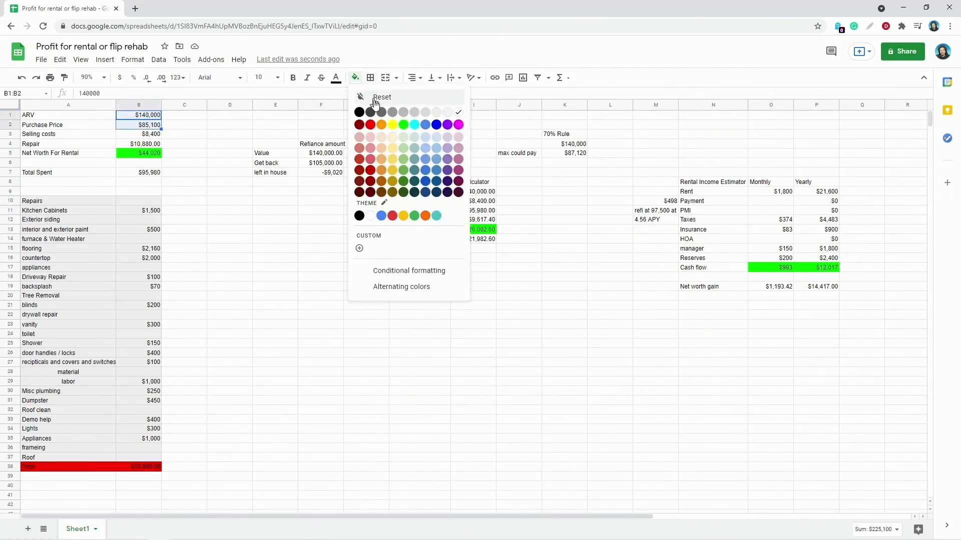
left_click(414, 112)
left_click(274, 210)
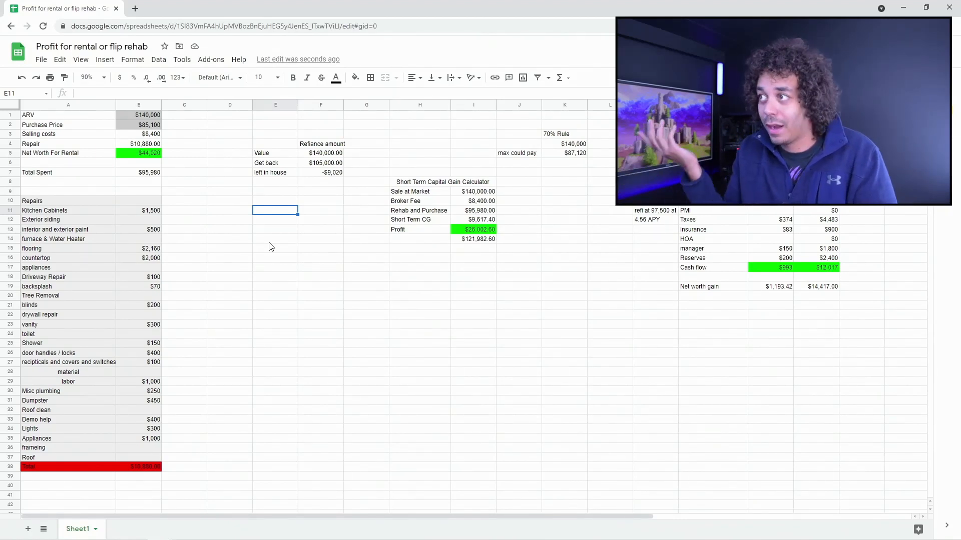
- Inspect the Repair, flip Profit and monthly Cash flow formulas, and look at the repairs Total row
left_click(134, 145)
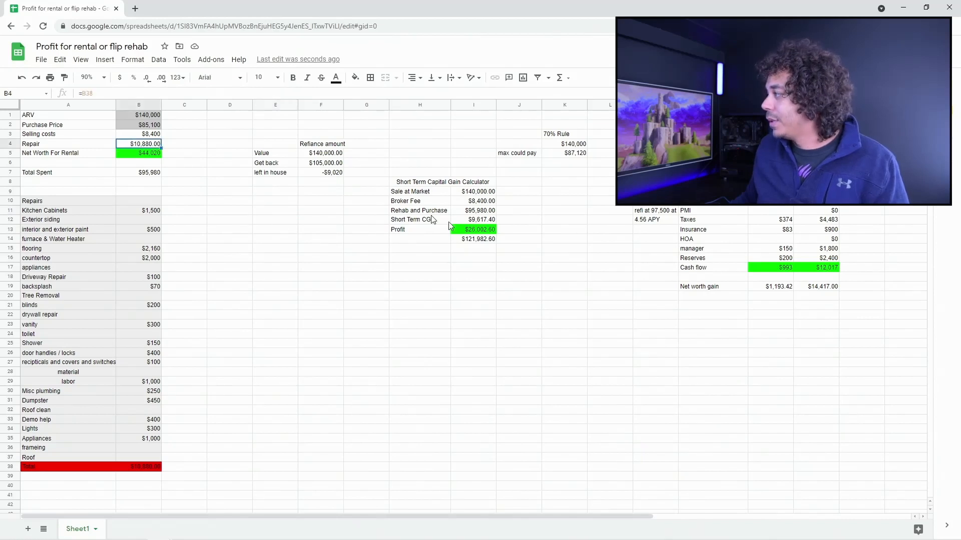
left_click(470, 231)
left_click(781, 269)
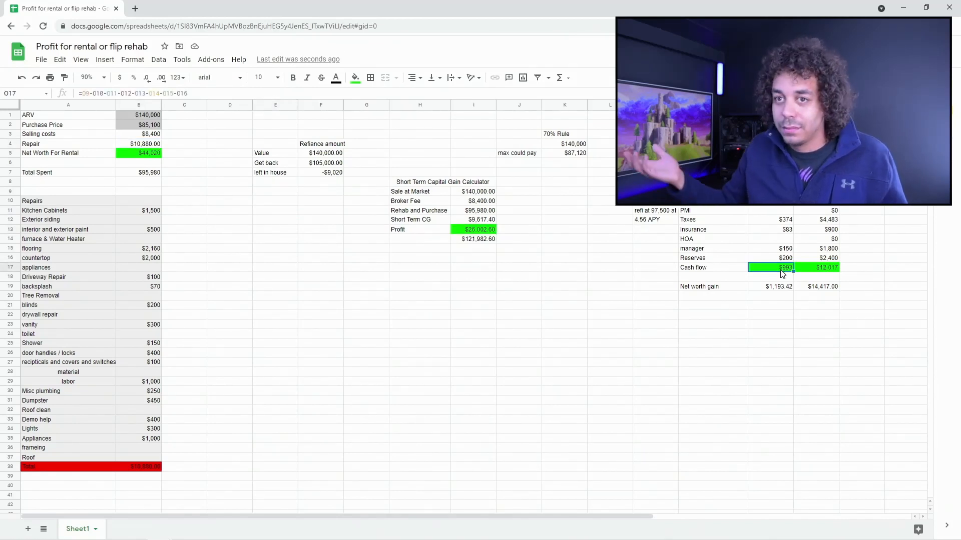
left_click(153, 477)
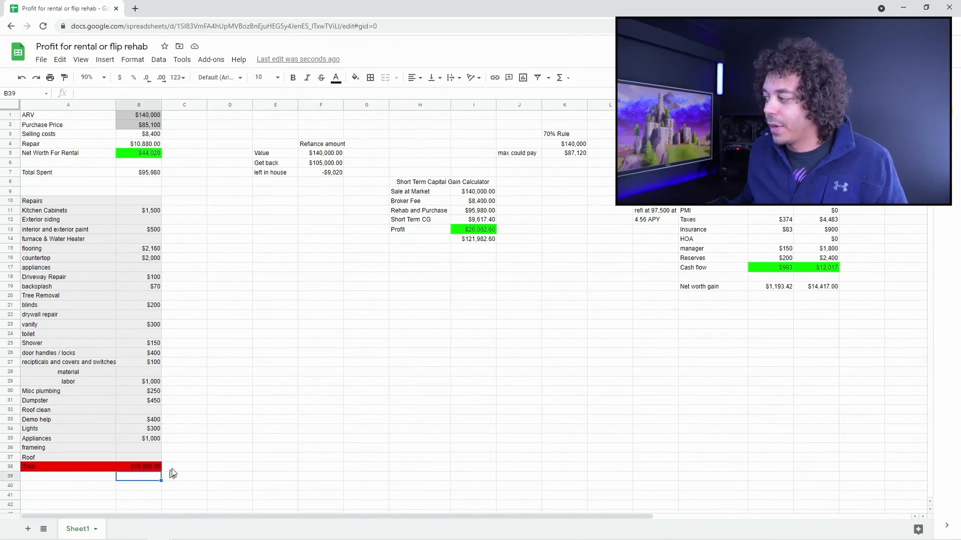